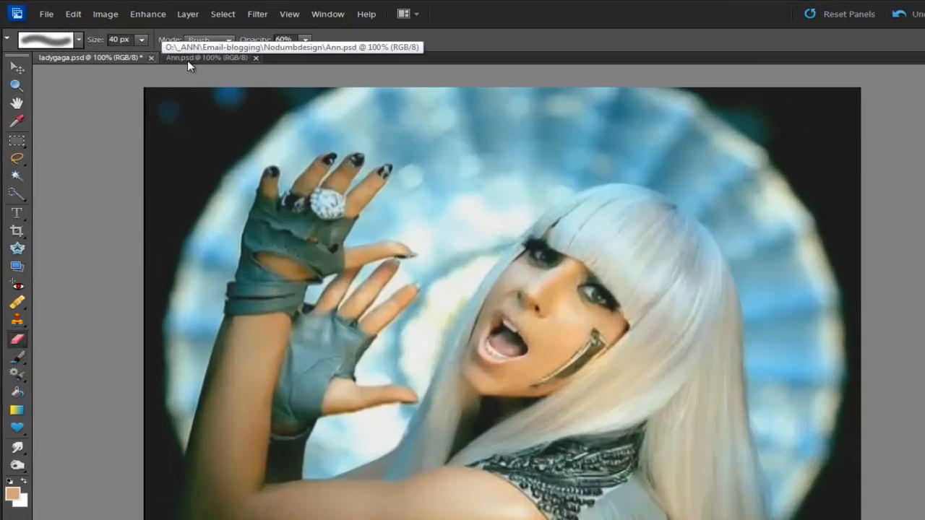
Switch to the smiling woman's portrait photo and flip the whole image horizontally
{"action": "left_click", "coordinate": [147, 47]}
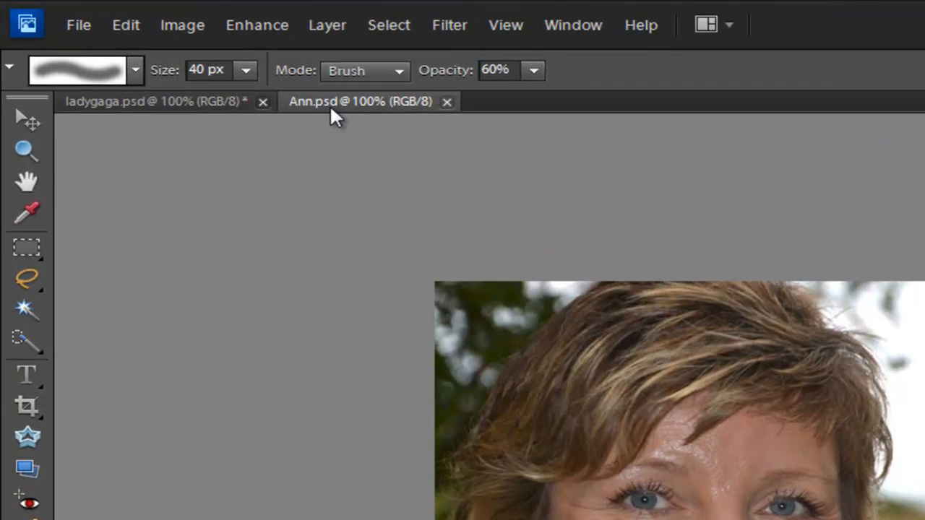
{"action": "left_click", "coordinate": [189, 21]}
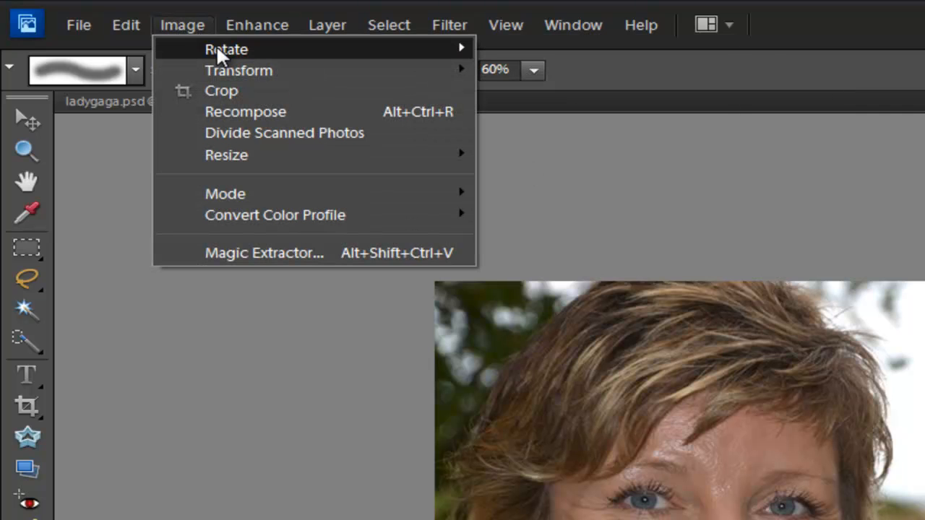
{"action": "mouse_move", "coordinate": [218, 51]}
{"action": "left_click", "coordinate": [645, 149]}
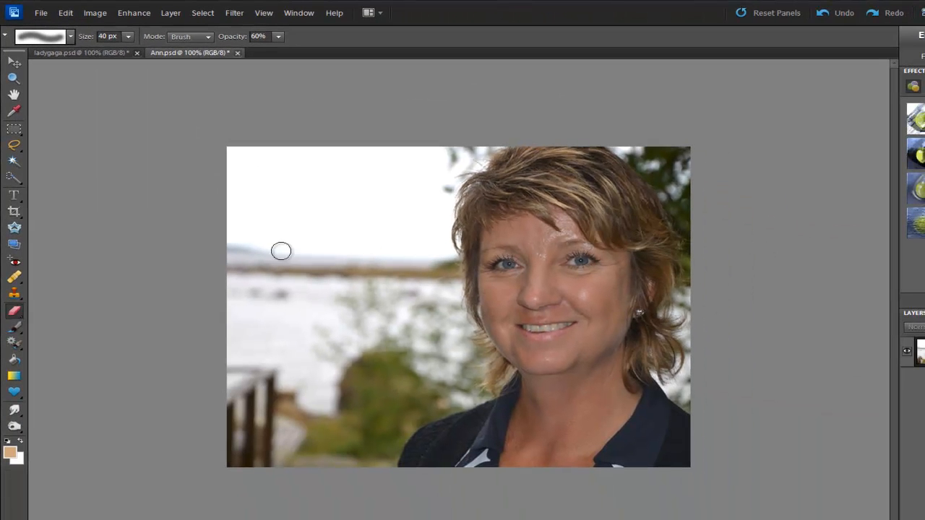
Outline the woman's face and neck with the Lasso tool, following the hairline, and subtract the excess along the cheek and jaw edge
{"action": "left_click", "coordinate": [15, 145]}
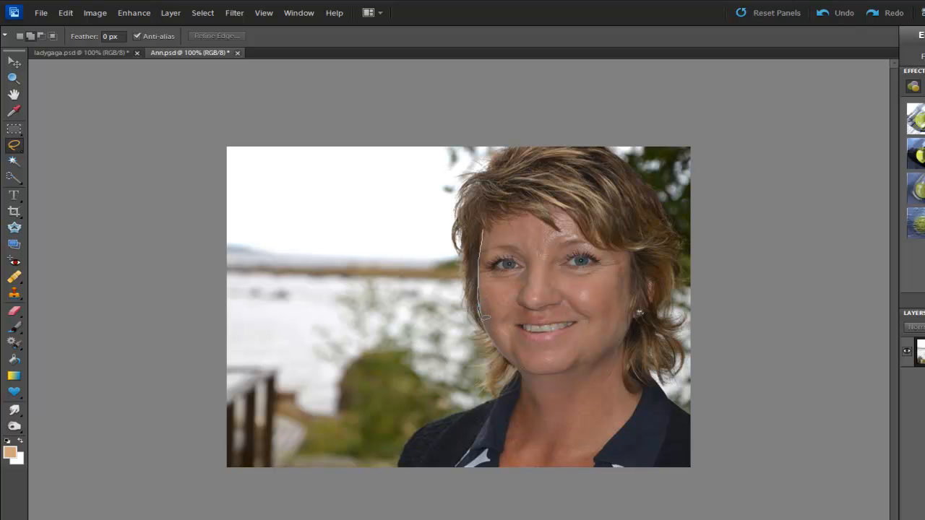
{"action": "left_click_drag", "start_coordinate": [522, 388], "coordinate": [532, 431]}
{"action": "mouse_move", "coordinate": [615, 361]}
{"action": "left_mouse_down"}
{"action": "mouse_move", "coordinate": [636, 311]}
{"action": "mouse_move", "coordinate": [635, 258]}
{"action": "mouse_move", "coordinate": [587, 237]}
{"action": "left_mouse_up"}
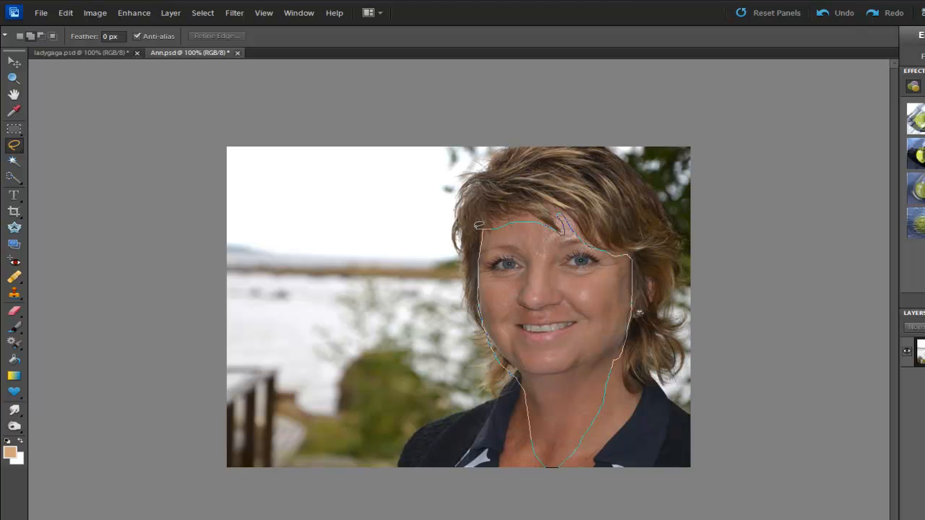
{"action": "left_click_drag", "start_coordinate": [563, 226], "coordinate": [558, 222]}
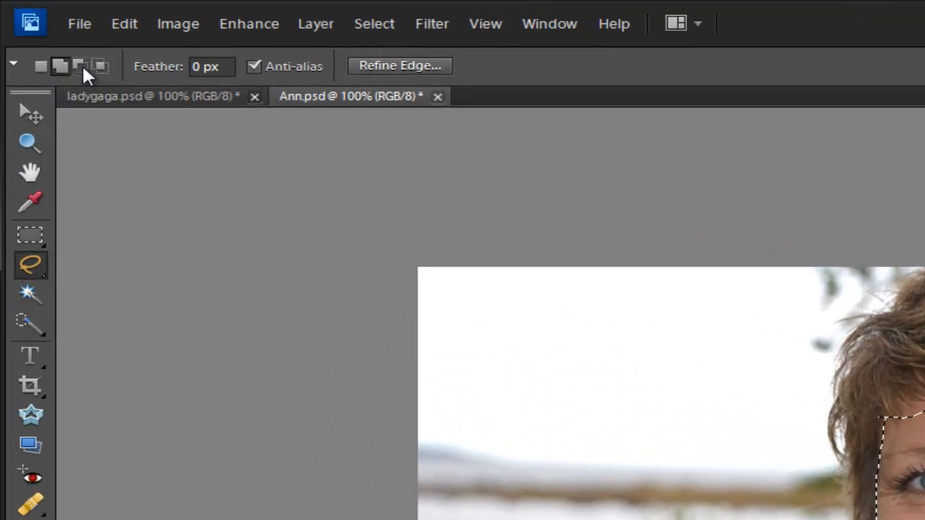
{"action": "left_click", "coordinate": [83, 64]}
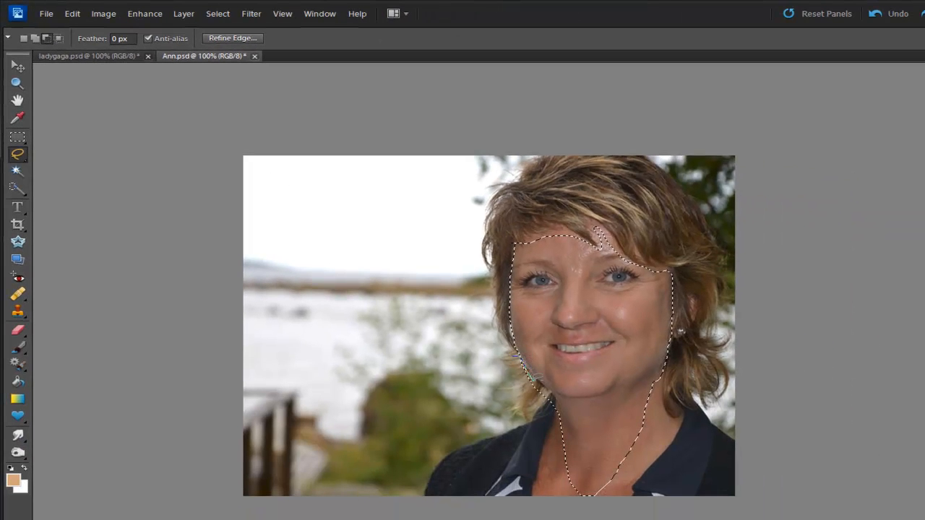
{"action": "mouse_move", "coordinate": [532, 376]}
{"action": "left_mouse_down"}
{"action": "mouse_move", "coordinate": [561, 402]}
{"action": "mouse_move", "coordinate": [555, 428]}
{"action": "left_mouse_up"}
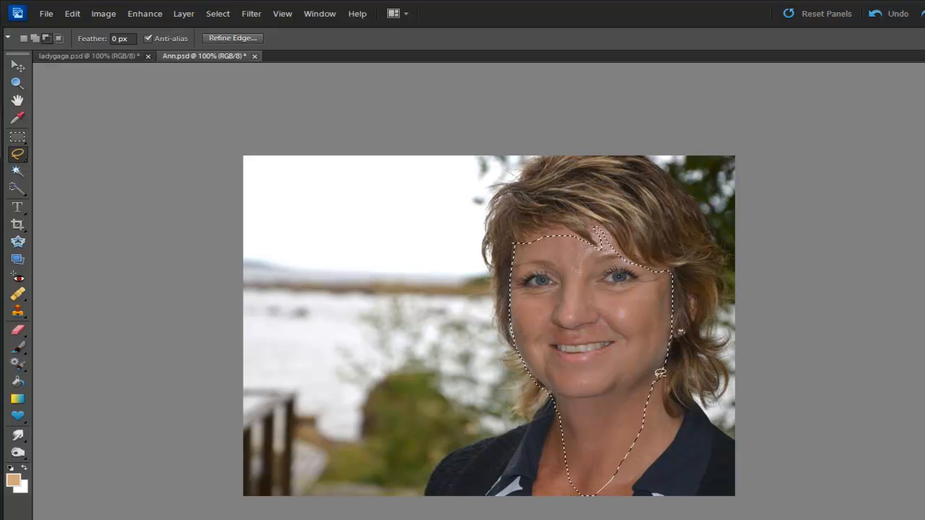
Copy the selected face and neck and paste them into ladygaga.psd
{"action": "left_click", "coordinate": [78, 16]}
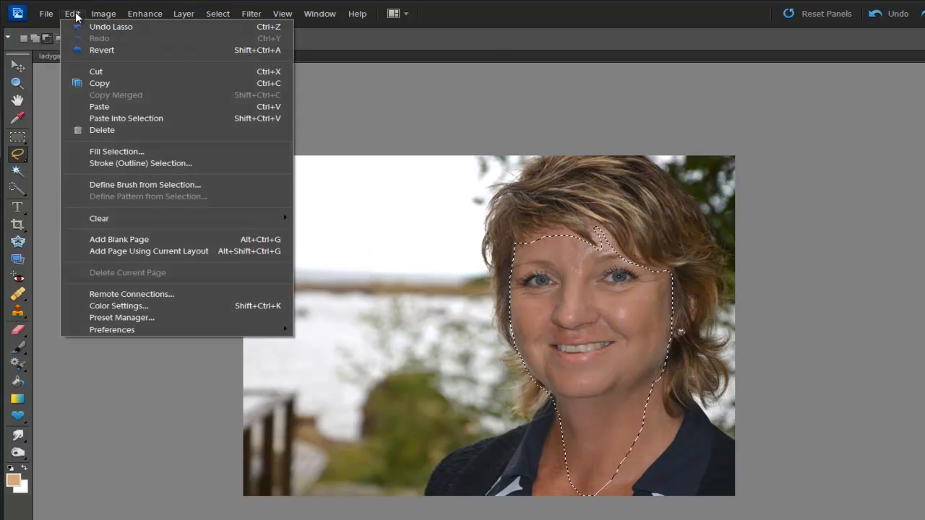
{"action": "left_click", "coordinate": [116, 85]}
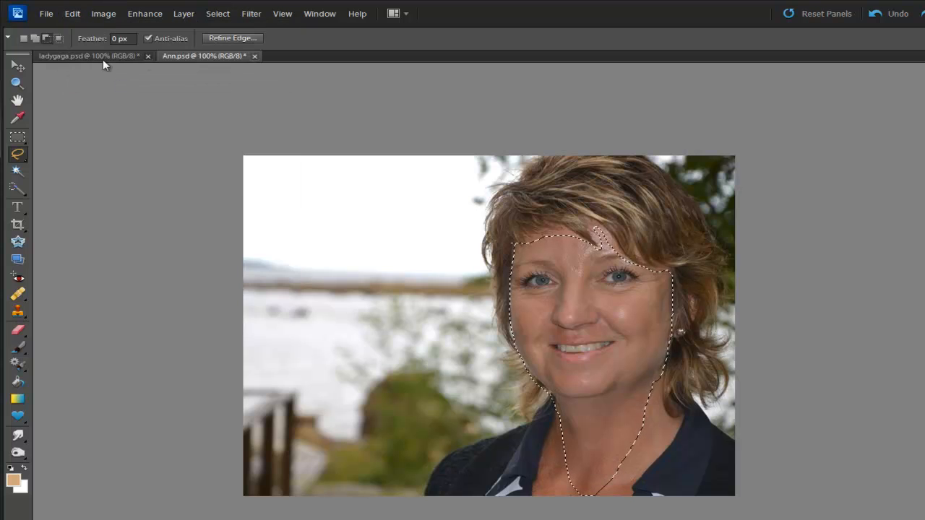
{"action": "left_click", "coordinate": [105, 58]}
{"action": "left_click", "coordinate": [75, 14]}
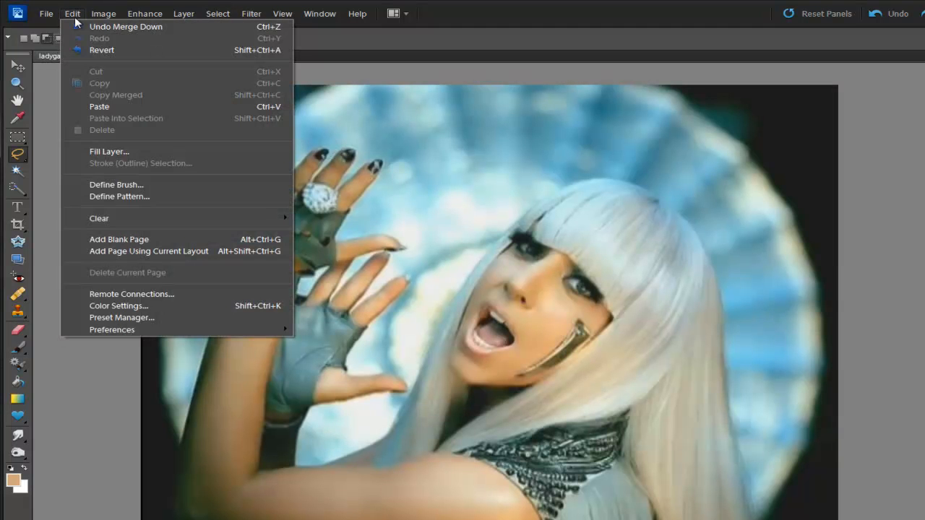
{"action": "left_click", "coordinate": [113, 106]}
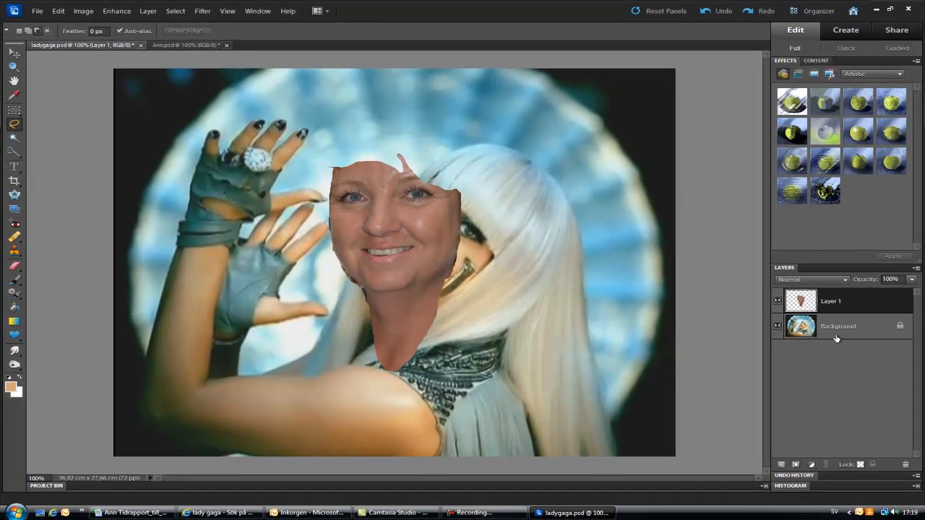
Lower the opacity of the pasted face layer, Layer 1, to 71%
{"action": "left_click", "coordinate": [837, 331]}
{"action": "left_click", "coordinate": [838, 304]}
{"action": "left_click", "coordinate": [912, 280]}
{"action": "left_click_drag", "start_coordinate": [912, 292], "coordinate": [895, 292]}
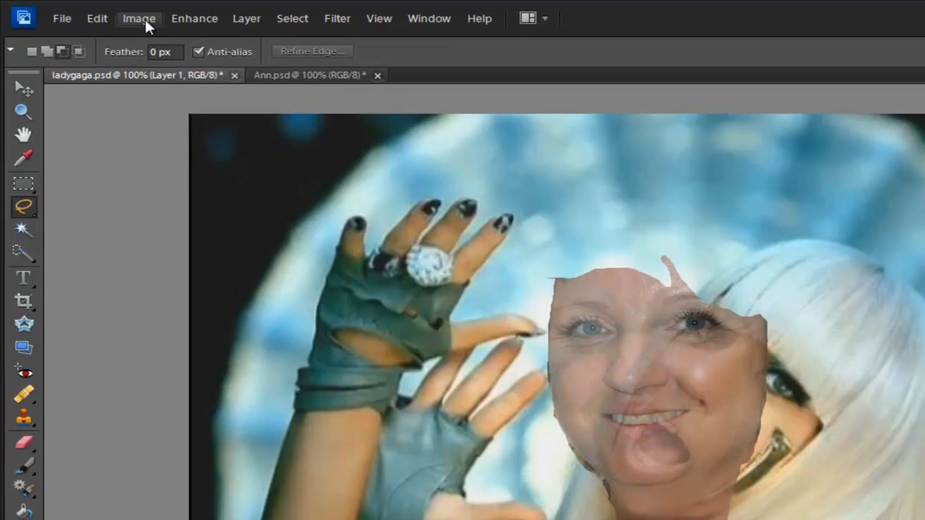
Free-rotate the face layer clockwise to about 38 degrees and position it over the singer's face, matching the eyes
{"action": "left_click", "coordinate": [141, 19]}
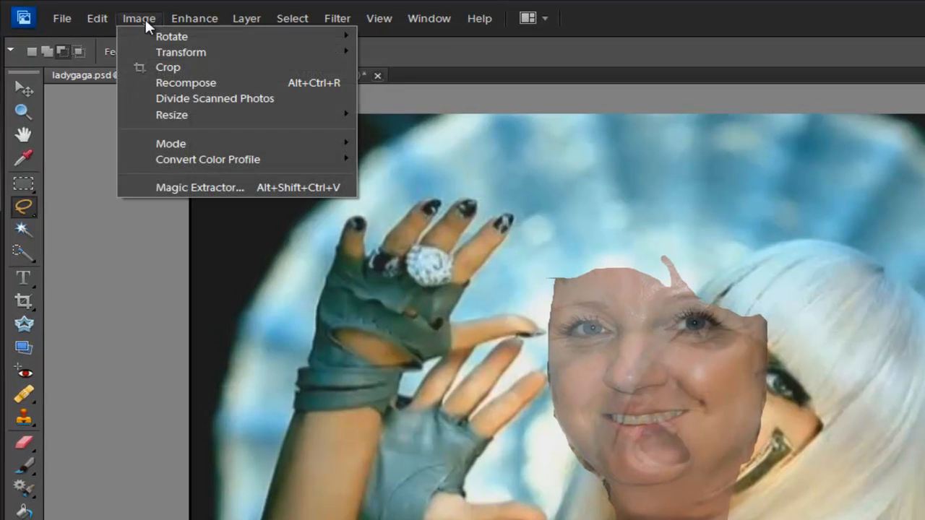
{"action": "mouse_move", "coordinate": [168, 42]}
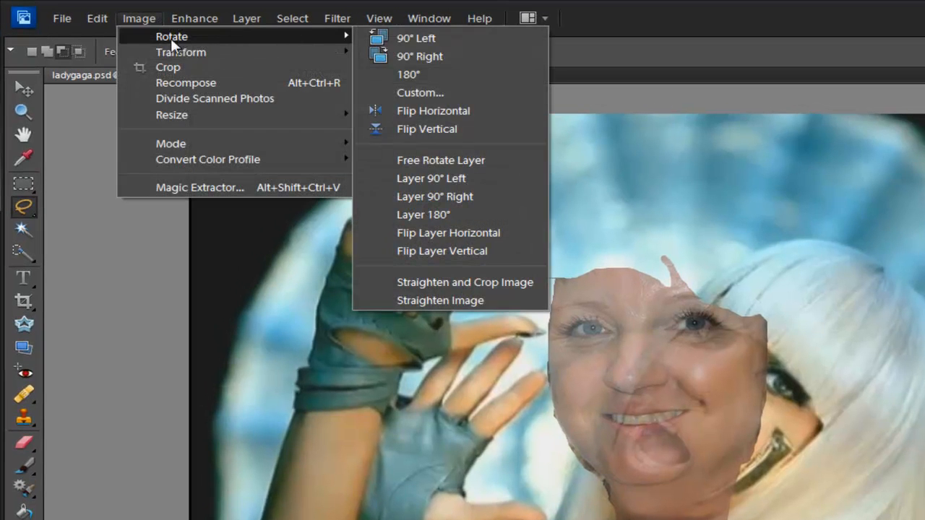
{"action": "left_click", "coordinate": [506, 162]}
{"action": "left_click_drag", "start_coordinate": [752, 238], "coordinate": [828, 355]}
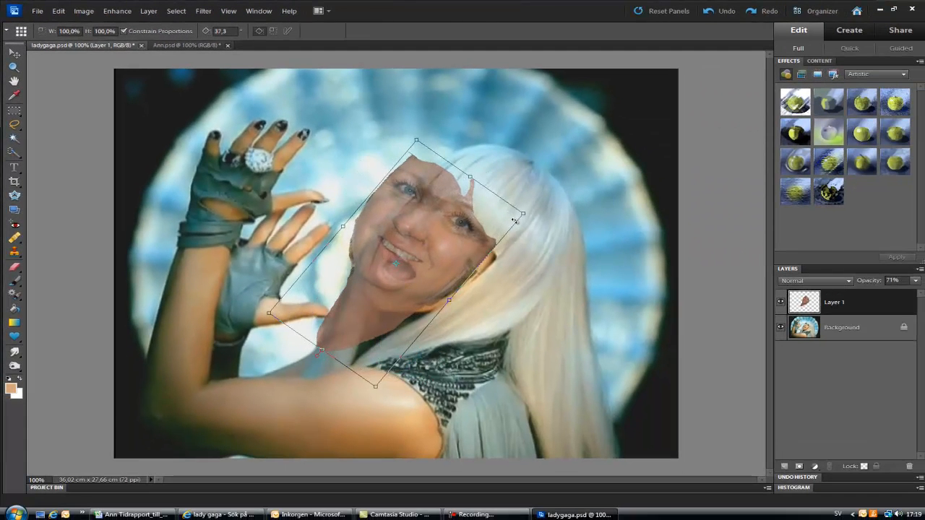
{"action": "left_click_drag", "start_coordinate": [514, 220], "coordinate": [516, 224]}
{"action": "left_click_drag", "start_coordinate": [439, 252], "coordinate": [456, 267]}
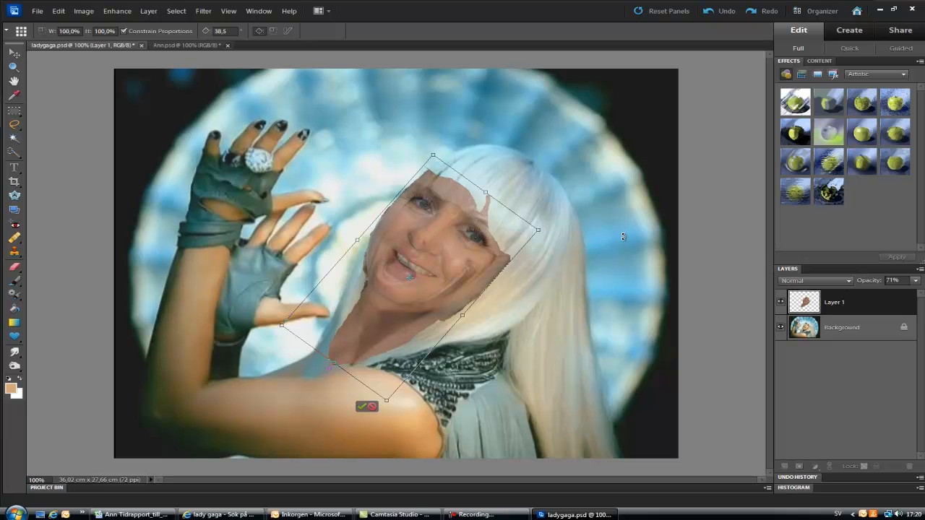
{"action": "left_click_drag", "start_coordinate": [558, 221], "coordinate": [557, 223]}
{"action": "left_click_drag", "start_coordinate": [498, 248], "coordinate": [504, 248]}
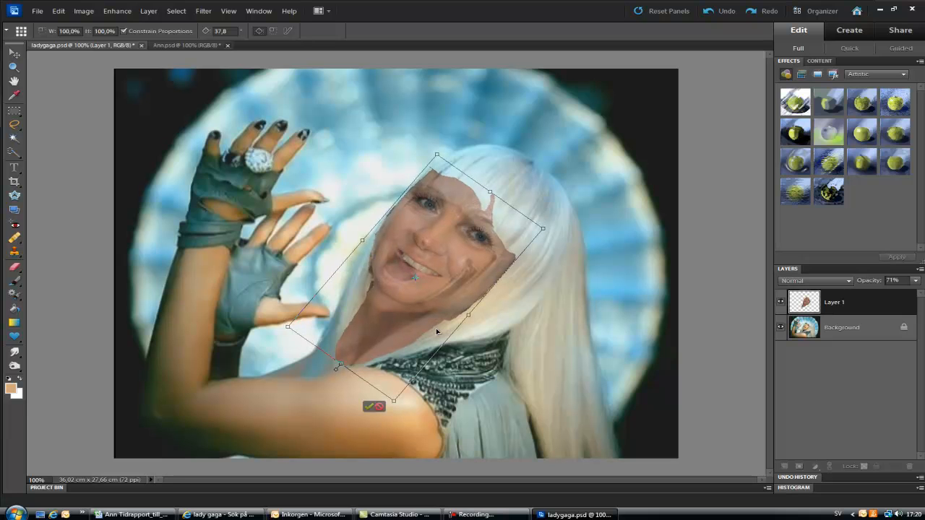
{"action": "left_click", "coordinate": [368, 407]}
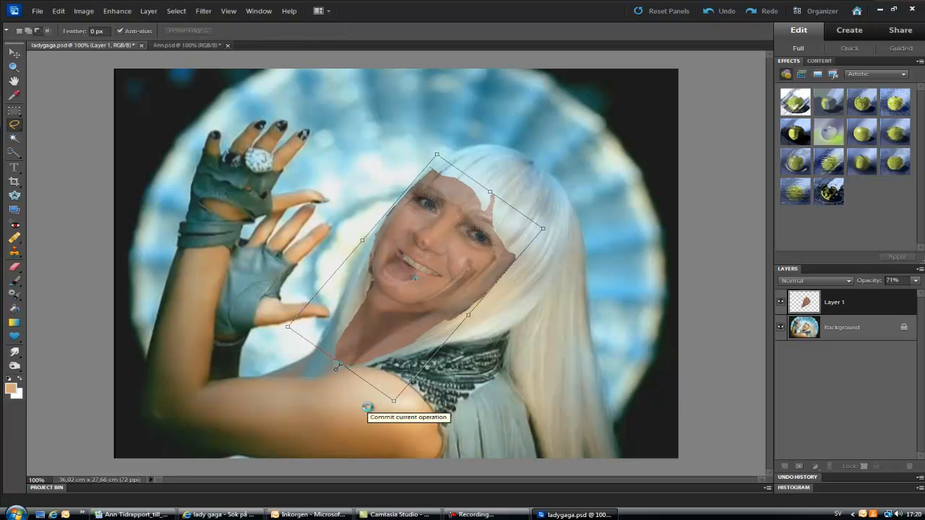
{"action": "key", "text": "l"}
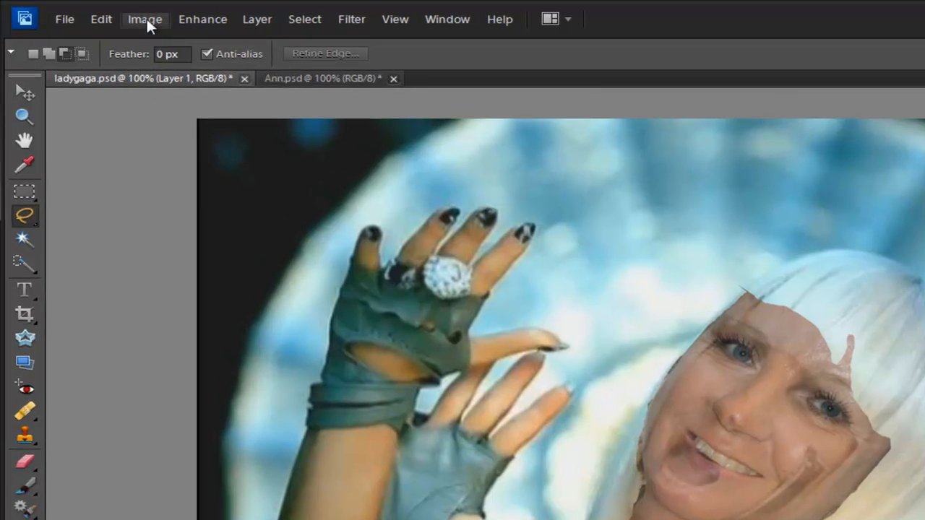
Scale the face layer proportionally to about 96.6% and nudge it to align with the singer's features
{"action": "left_click", "coordinate": [90, 12]}
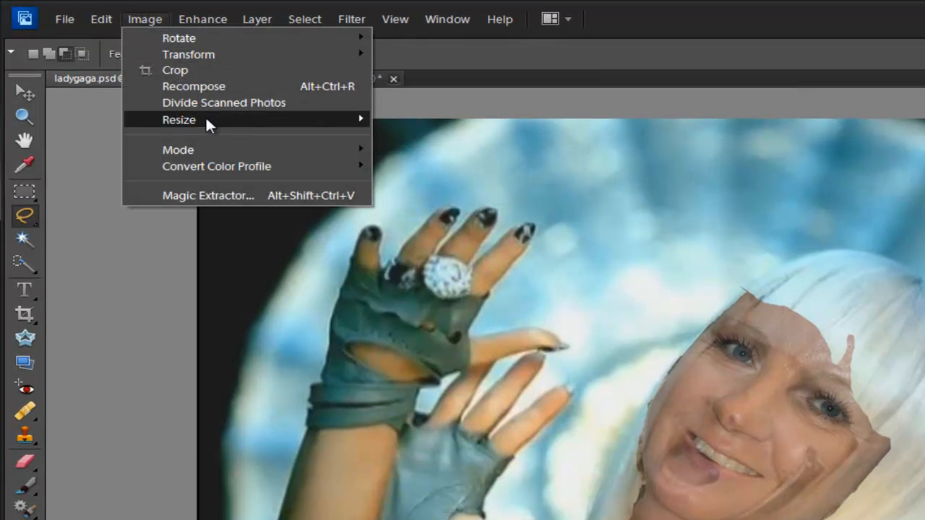
{"action": "mouse_move", "coordinate": [207, 124]}
{"action": "left_click", "coordinate": [394, 169]}
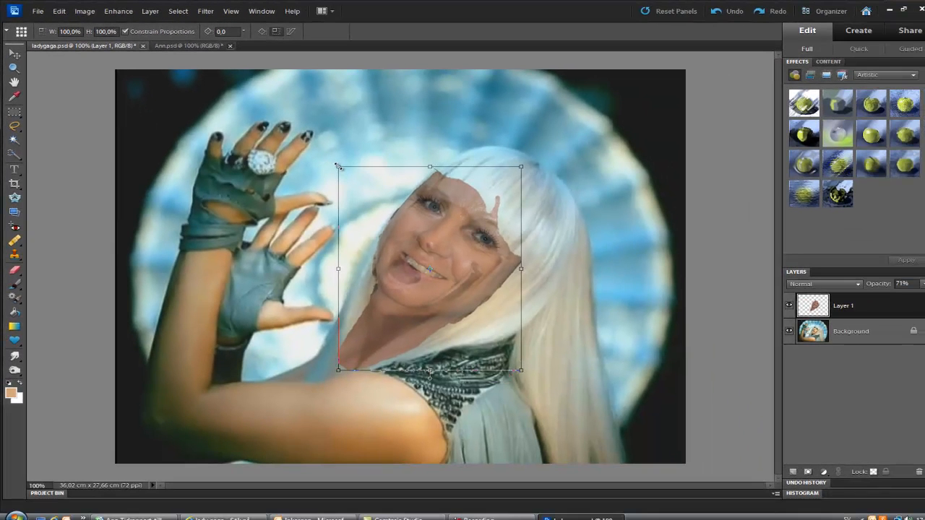
{"action": "left_click_drag", "start_coordinate": [390, 194], "coordinate": [395, 199]}
{"action": "left_click_drag", "start_coordinate": [341, 171], "coordinate": [342, 172]}
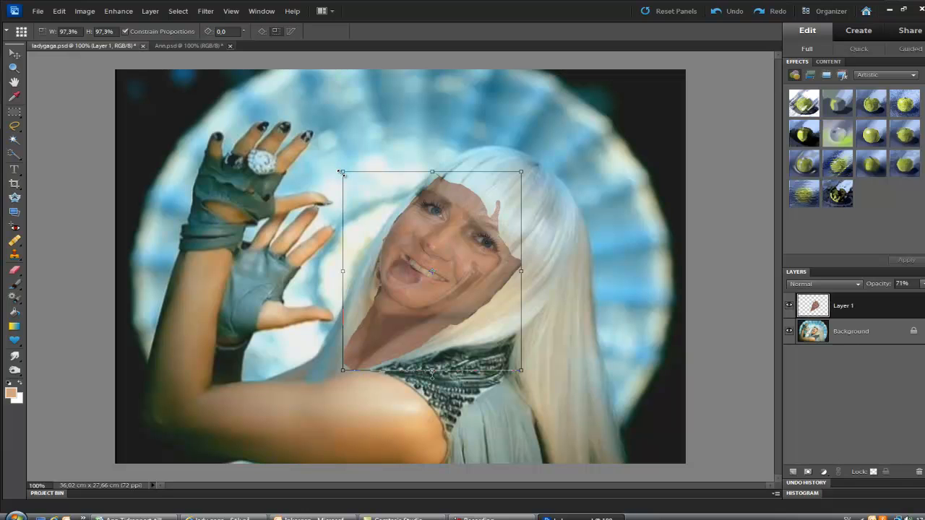
{"action": "left_click_drag", "start_coordinate": [341, 172], "coordinate": [344, 174]}
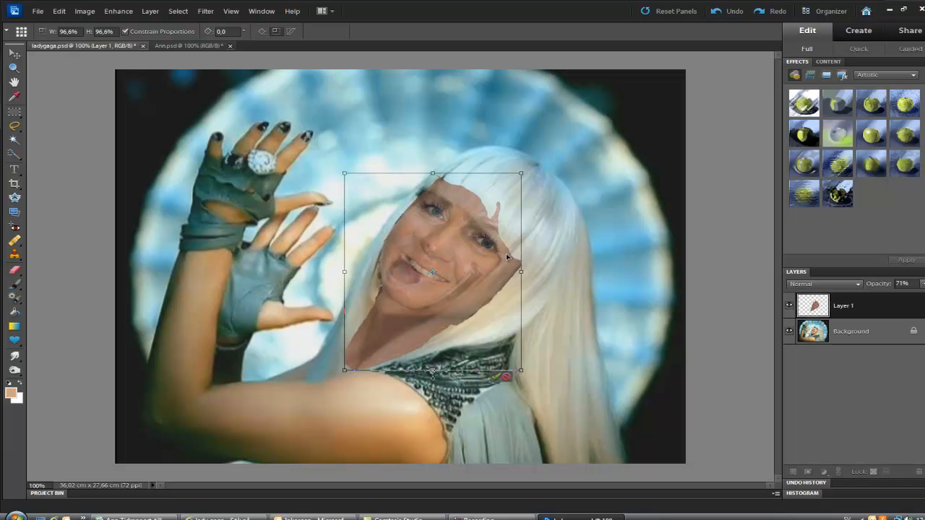
{"action": "left_click_drag", "start_coordinate": [469, 269], "coordinate": [463, 270]}
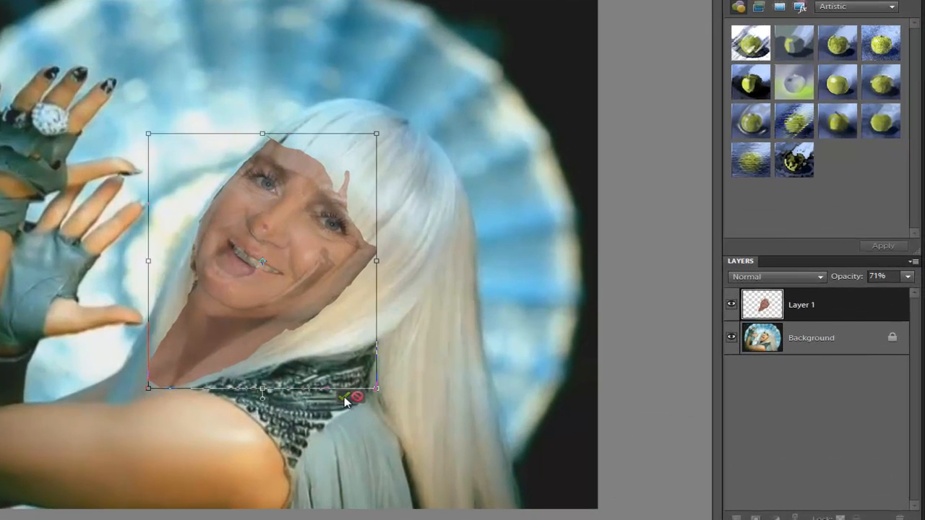
{"action": "left_click", "coordinate": [410, 389]}
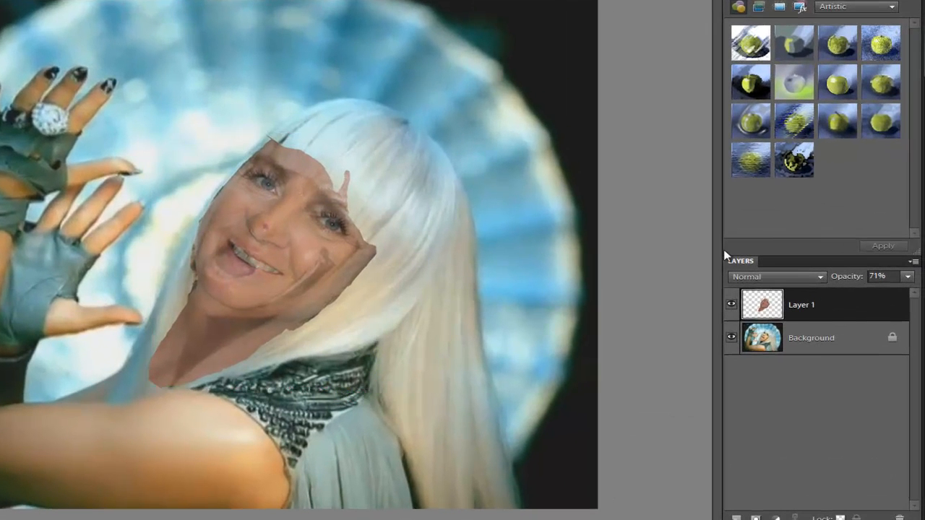
Return the face layer to full opacity and apply Adjust Color for Skin Tone sampled from the face, with Tan raised close to maximum
{"action": "left_click", "coordinate": [907, 277]}
{"action": "left_click_drag", "start_coordinate": [892, 292], "coordinate": [922, 293]}
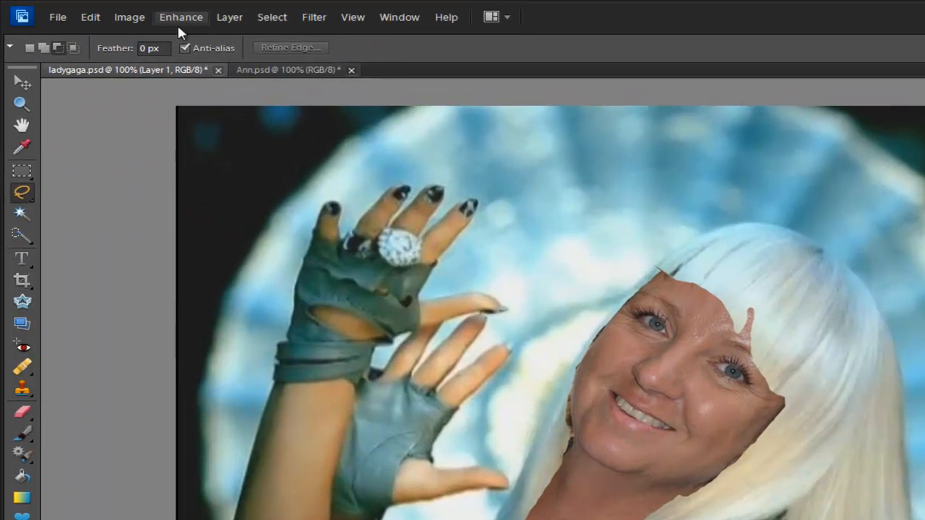
{"action": "left_click", "coordinate": [181, 16]}
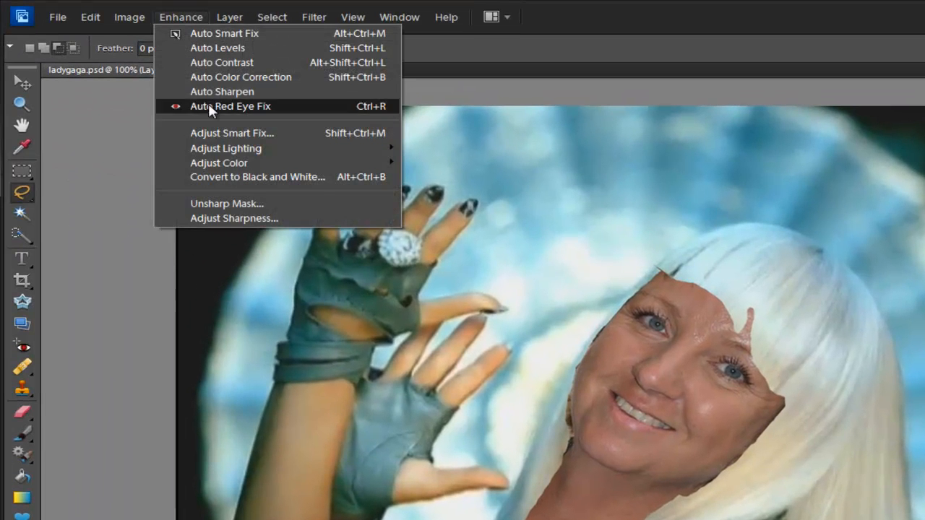
{"action": "mouse_move", "coordinate": [216, 149]}
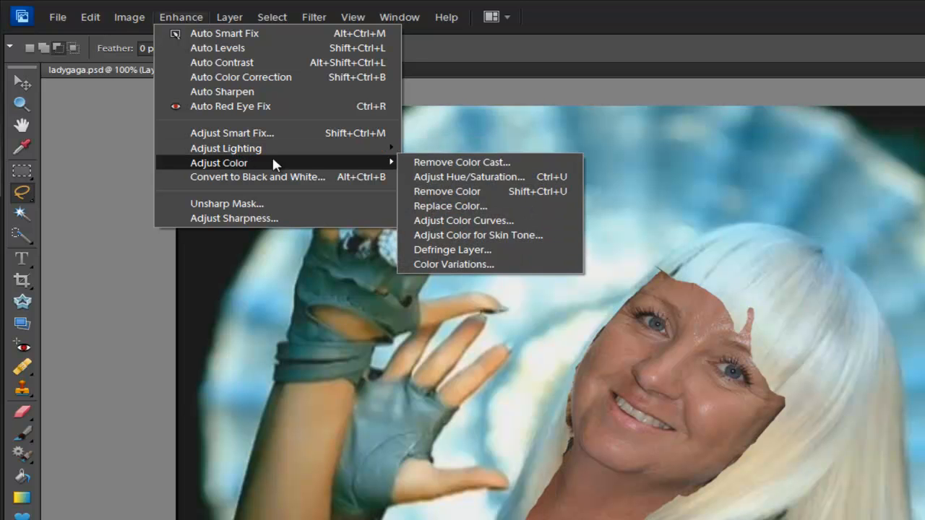
{"action": "left_click", "coordinate": [502, 234]}
{"action": "left_click", "coordinate": [623, 361]}
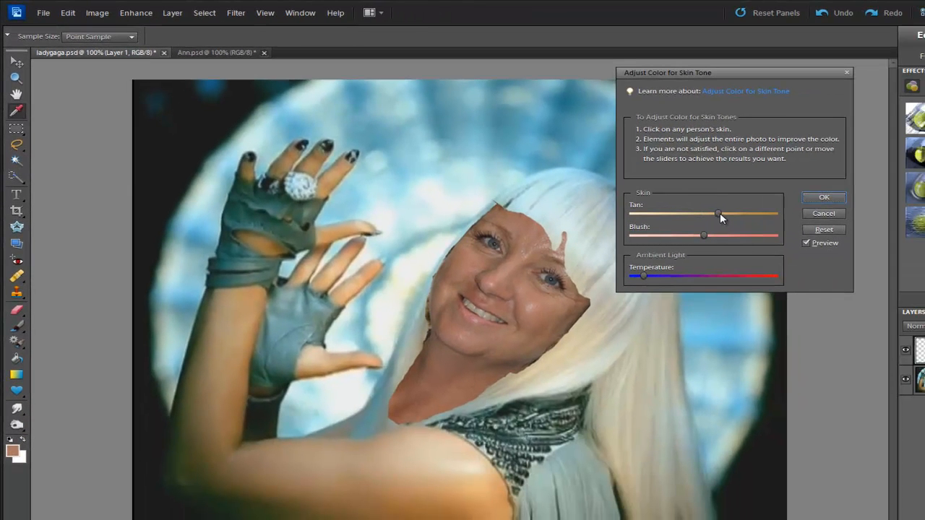
{"action": "left_click_drag", "start_coordinate": [720, 215], "coordinate": [766, 217]}
{"action": "left_click", "coordinate": [824, 198]}
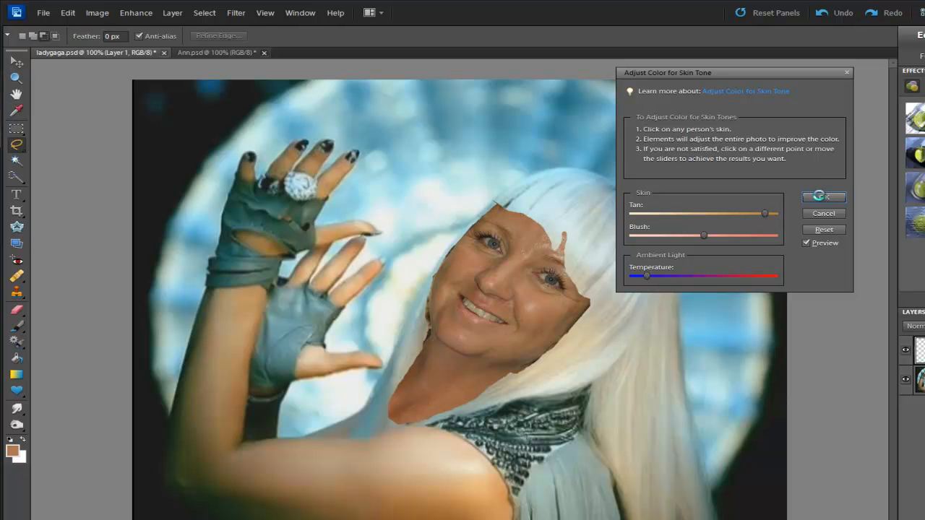
Apply Brightness/Contrast to the face layer, raising Brightness to about 32 and lowering Contrast slightly
{"action": "left_click", "coordinate": [143, 16]}
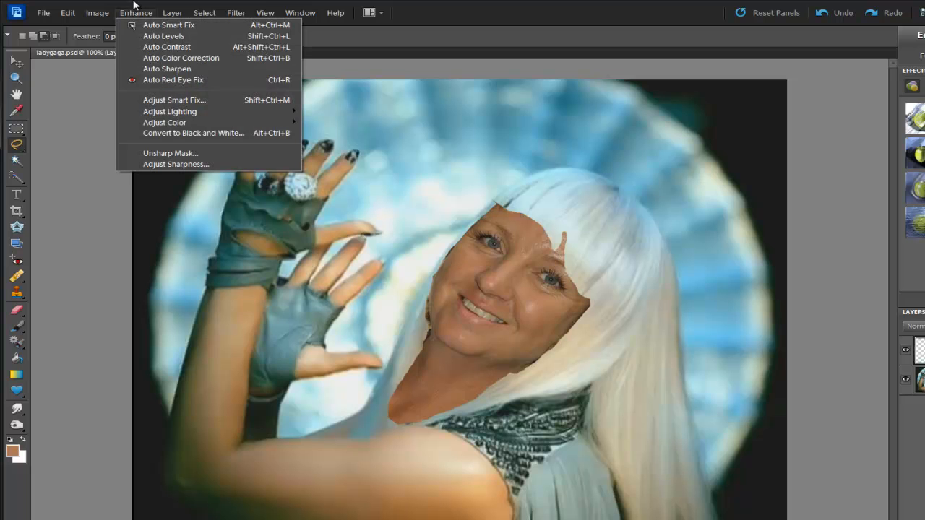
{"action": "mouse_move", "coordinate": [170, 114]}
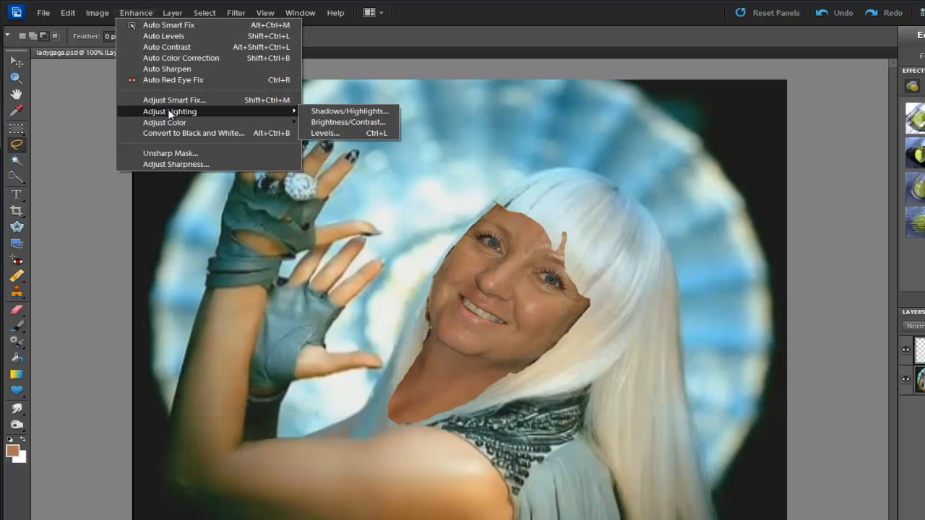
{"action": "left_click", "coordinate": [341, 123]}
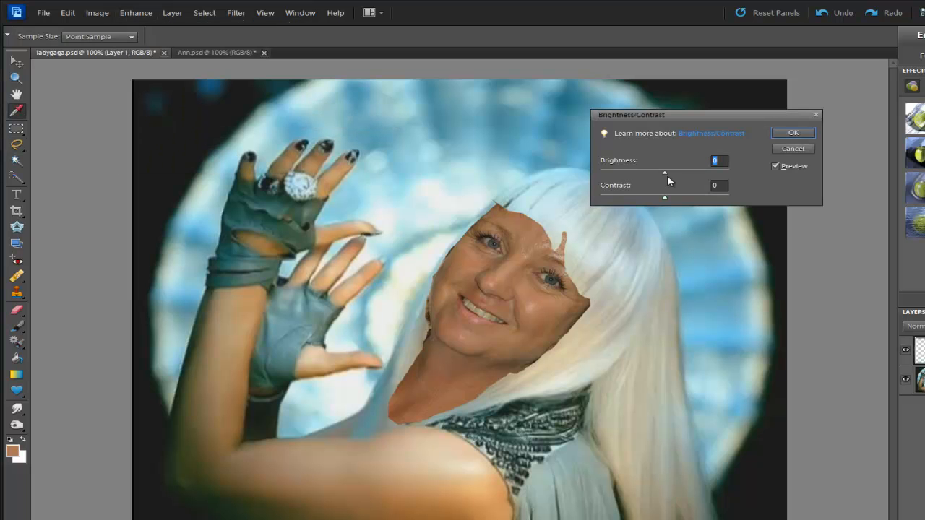
{"action": "left_click_drag", "start_coordinate": [665, 178], "coordinate": [676, 177]}
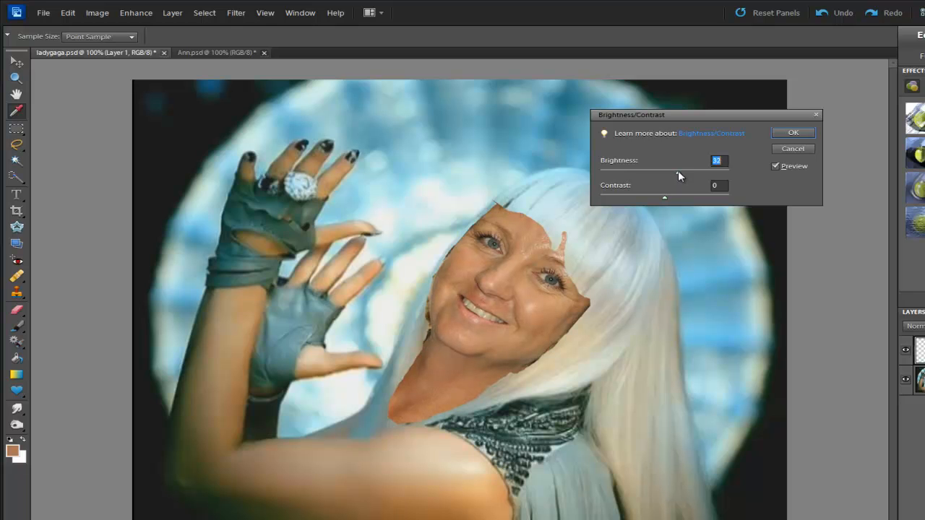
{"action": "mouse_move", "coordinate": [665, 198]}
{"action": "left_mouse_down"}
{"action": "mouse_move", "coordinate": [651, 203]}
{"action": "mouse_move", "coordinate": [686, 201]}
{"action": "mouse_move", "coordinate": [649, 202]}
{"action": "left_mouse_up"}
{"action": "left_click", "coordinate": [794, 133]}
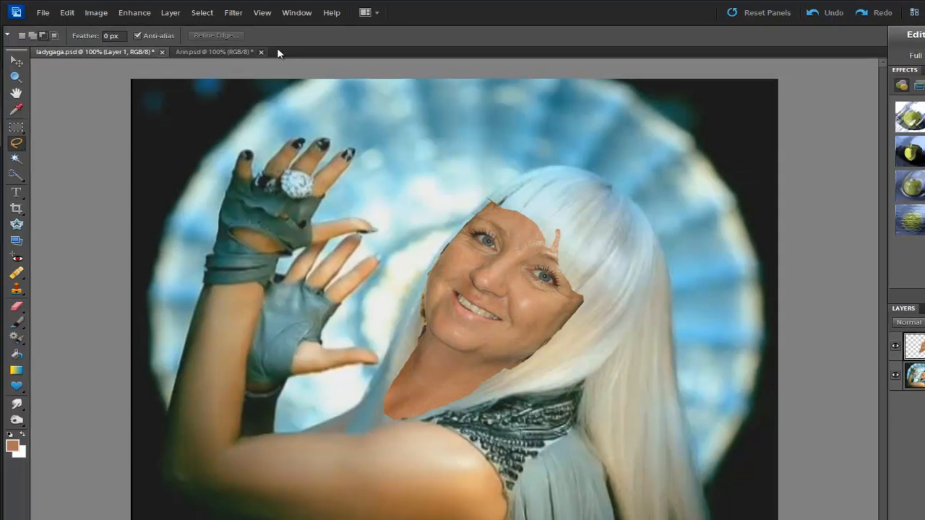
Apply Shadows/Highlights to the face layer with Lighten Shadows 10%, Darken Highlights 0% and Midtone Contrast +2%
{"action": "left_click", "coordinate": [136, 13]}
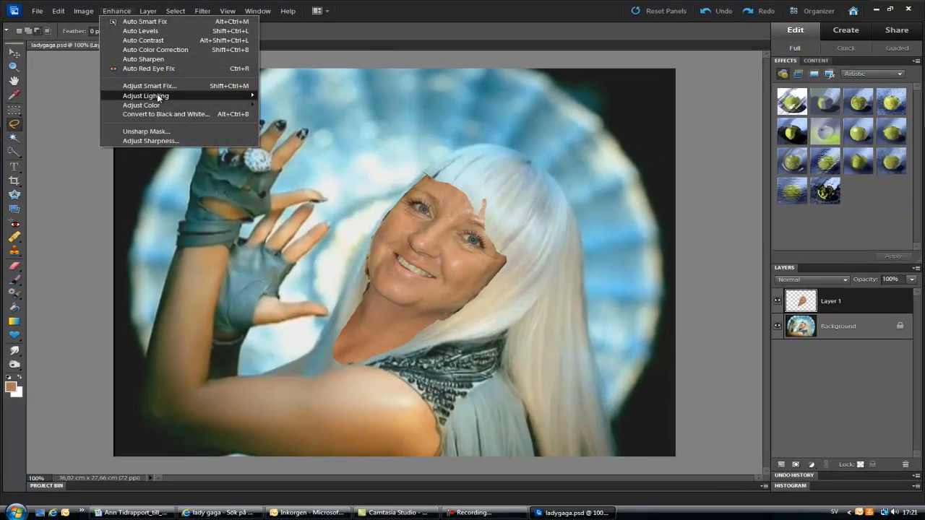
{"action": "mouse_move", "coordinate": [159, 98]}
{"action": "left_click", "coordinate": [299, 95]}
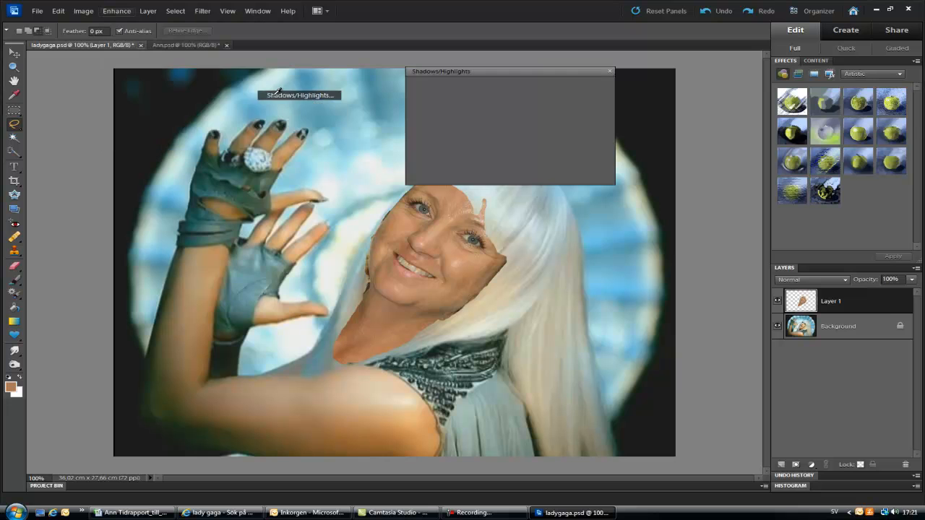
{"action": "left_click_drag", "start_coordinate": [486, 71], "coordinate": [539, 69]}
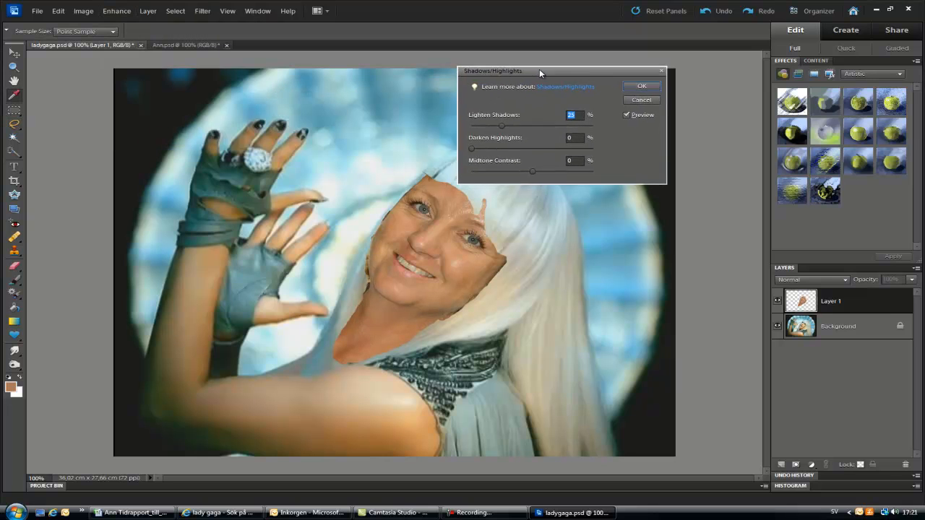
{"action": "left_click_drag", "start_coordinate": [498, 125], "coordinate": [471, 133]}
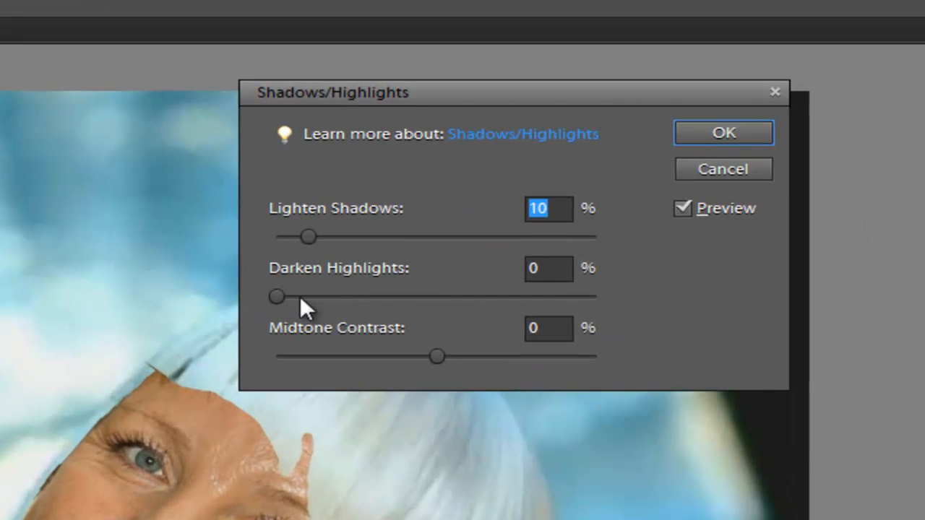
{"action": "mouse_move", "coordinate": [277, 297]}
{"action": "left_mouse_down"}
{"action": "mouse_move", "coordinate": [334, 296]}
{"action": "mouse_move", "coordinate": [284, 301]}
{"action": "left_mouse_up"}
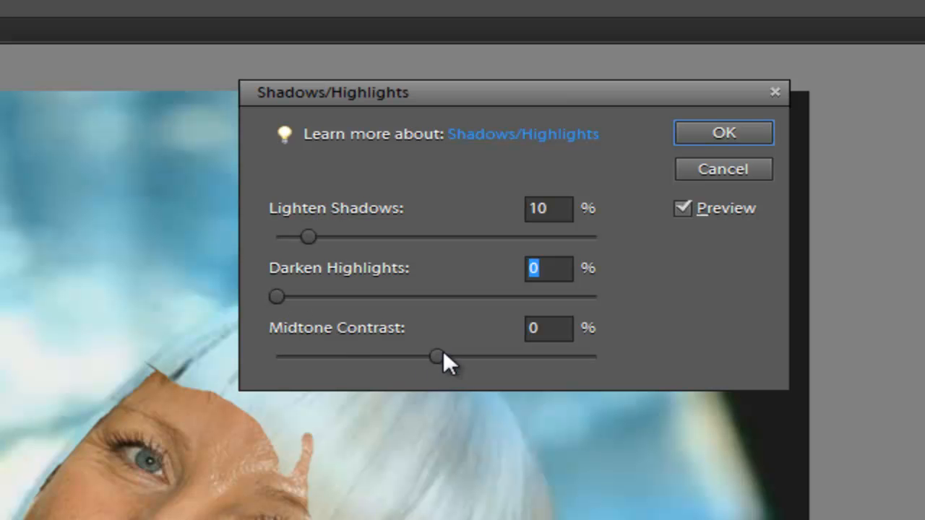
{"action": "mouse_move", "coordinate": [437, 357]}
{"action": "left_mouse_down"}
{"action": "mouse_move", "coordinate": [409, 357]}
{"action": "mouse_move", "coordinate": [449, 352]}
{"action": "mouse_move", "coordinate": [440, 353]}
{"action": "left_mouse_up"}
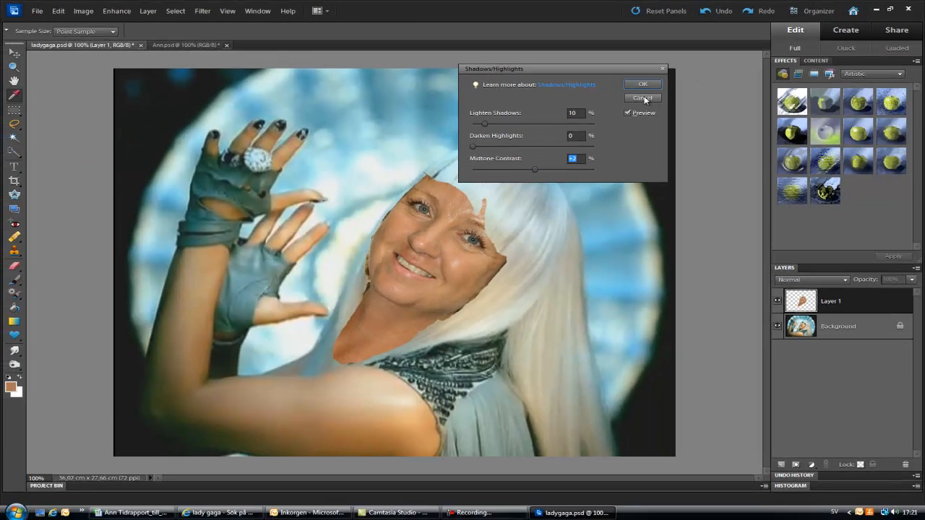
{"action": "left_click", "coordinate": [643, 84]}
Apply Hue/Saturation to the face layer with Saturation -17 and Lightness +2
{"action": "left_click", "coordinate": [116, 11]}
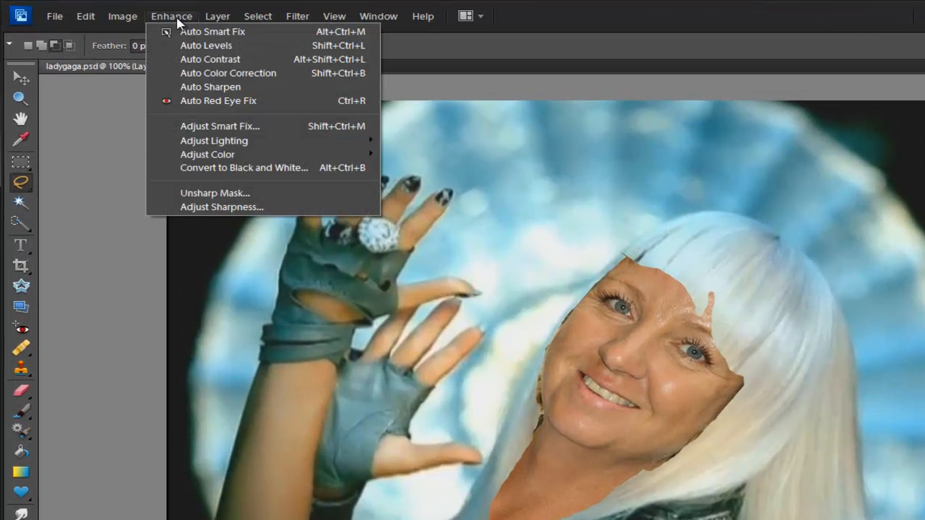
{"action": "mouse_move", "coordinate": [231, 145]}
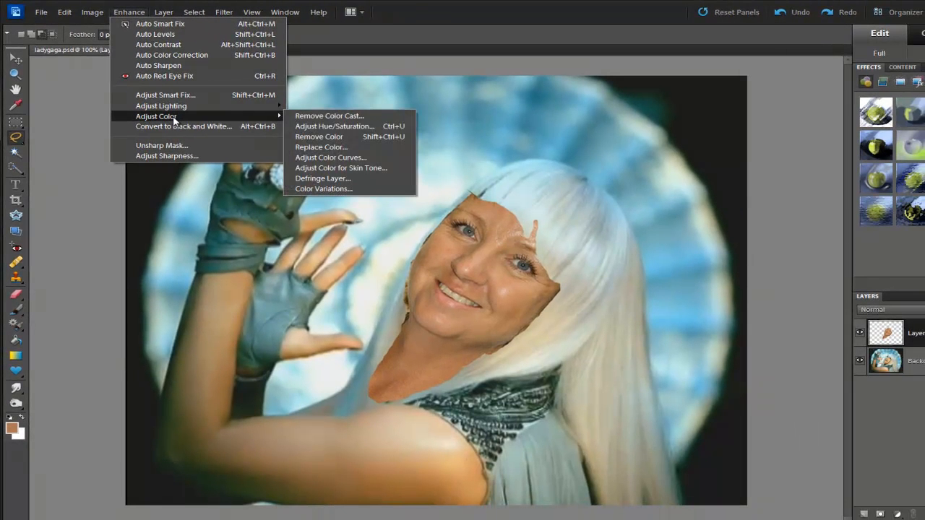
{"action": "left_click", "coordinate": [294, 127]}
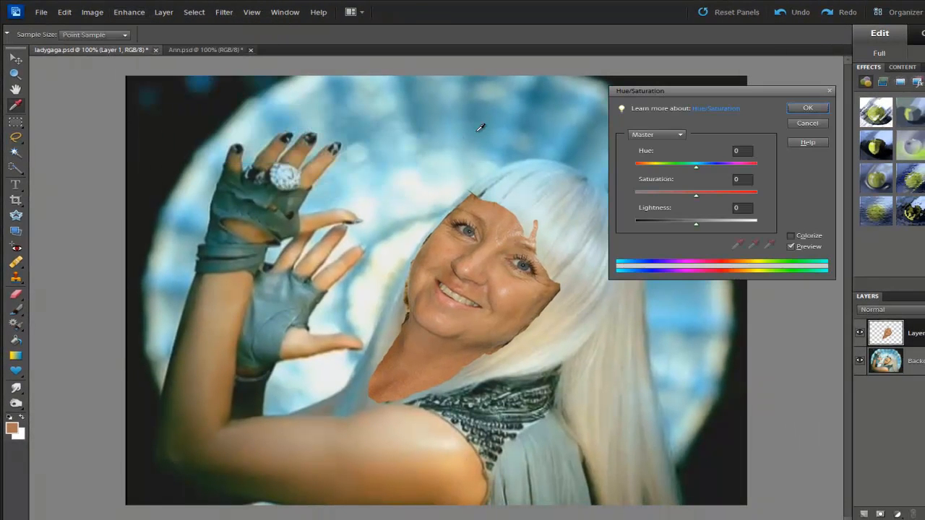
{"action": "left_click_drag", "start_coordinate": [698, 199], "coordinate": [689, 198]}
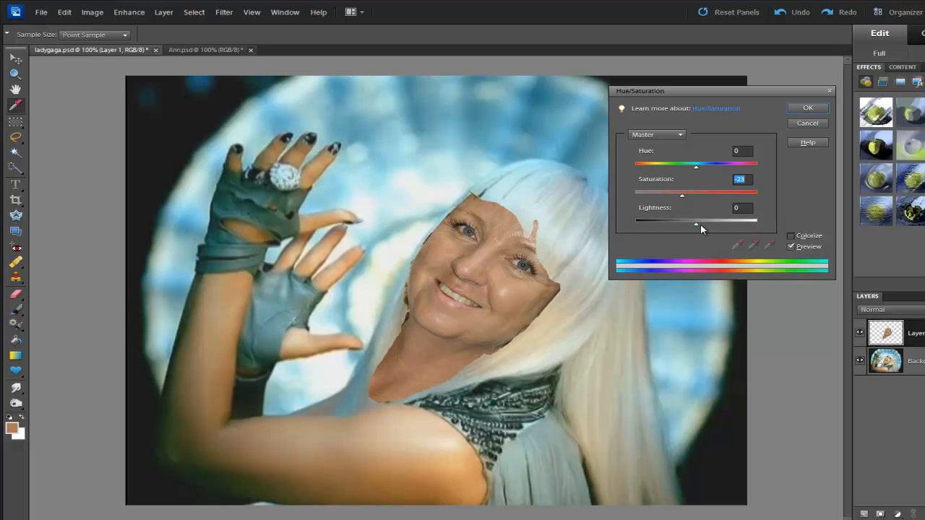
{"action": "left_click", "coordinate": [698, 225]}
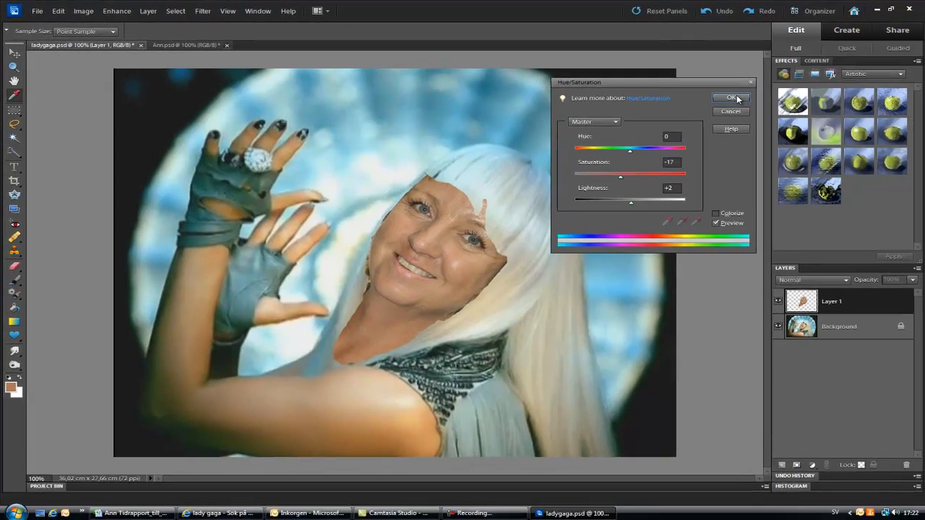
{"action": "left_click", "coordinate": [808, 107]}
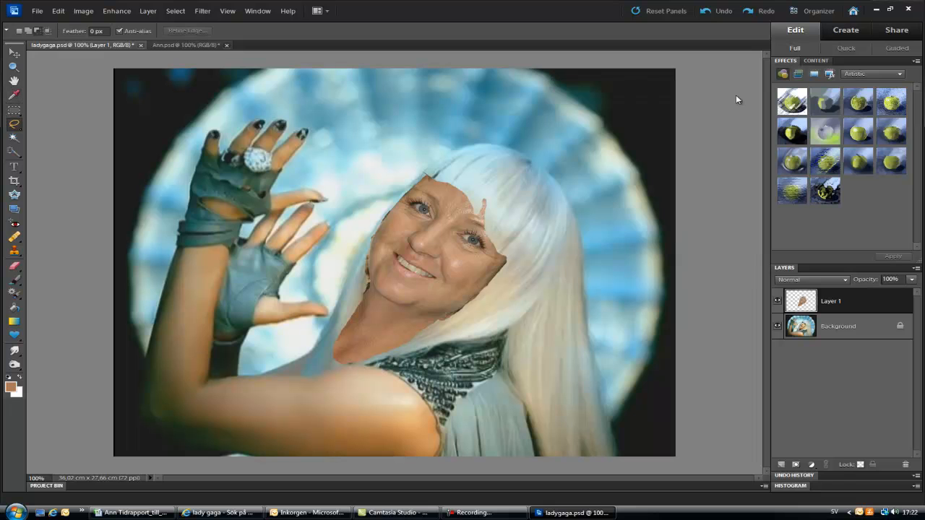
Convert the Background into a regular layer named Layer 0 and move it above the face layer, Layer 1
{"action": "double_click", "coordinate": [849, 330]}
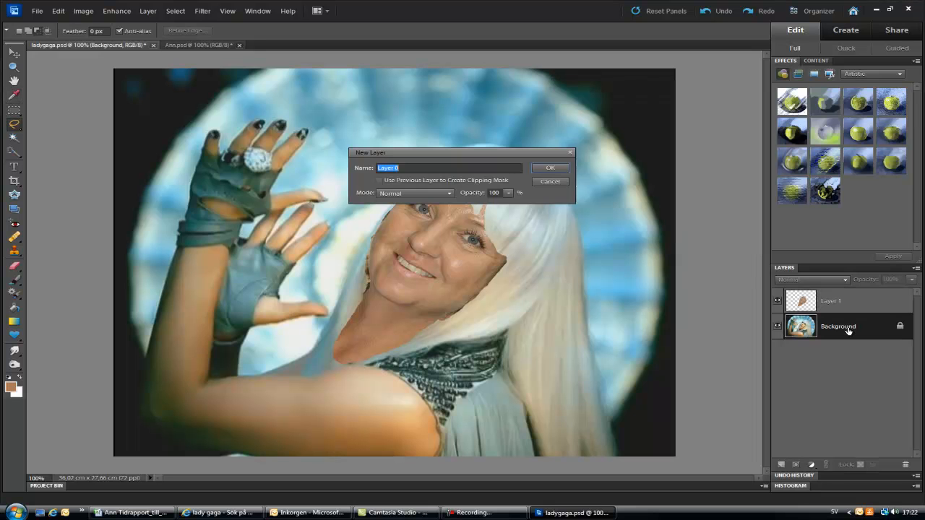
{"action": "left_click", "coordinate": [550, 169]}
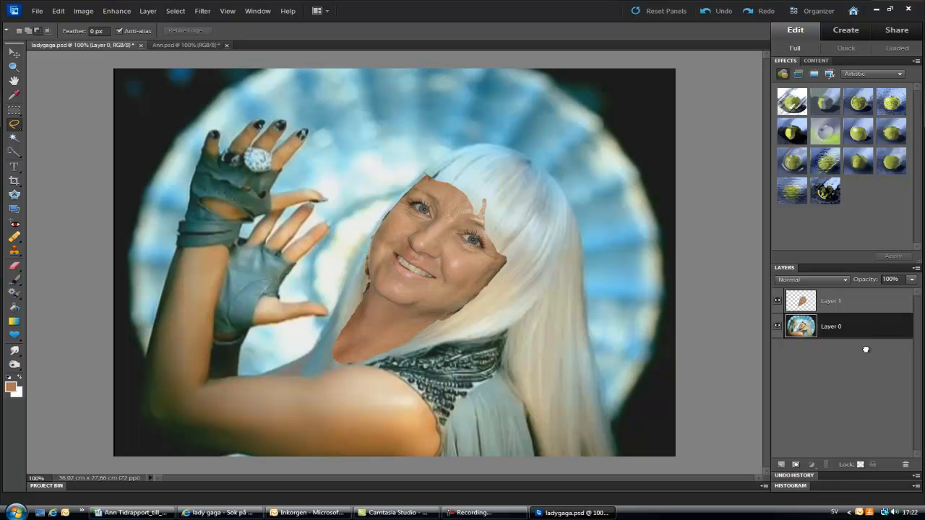
{"action": "left_click_drag", "start_coordinate": [866, 345], "coordinate": [882, 344]}
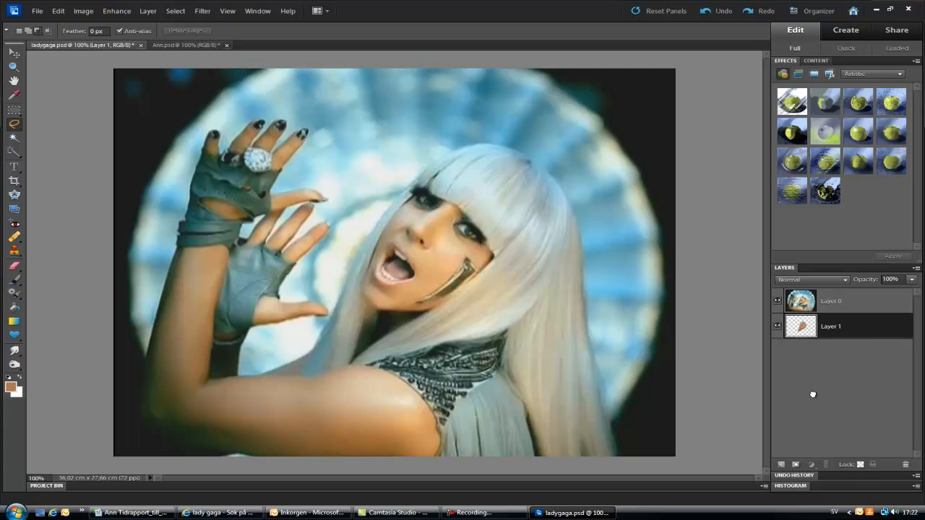
Duplicate the face layer, Layer 1, and toggle Layer 0's visibility to check the faces underneath
{"action": "left_click_drag", "start_coordinate": [778, 454], "coordinate": [781, 466]}
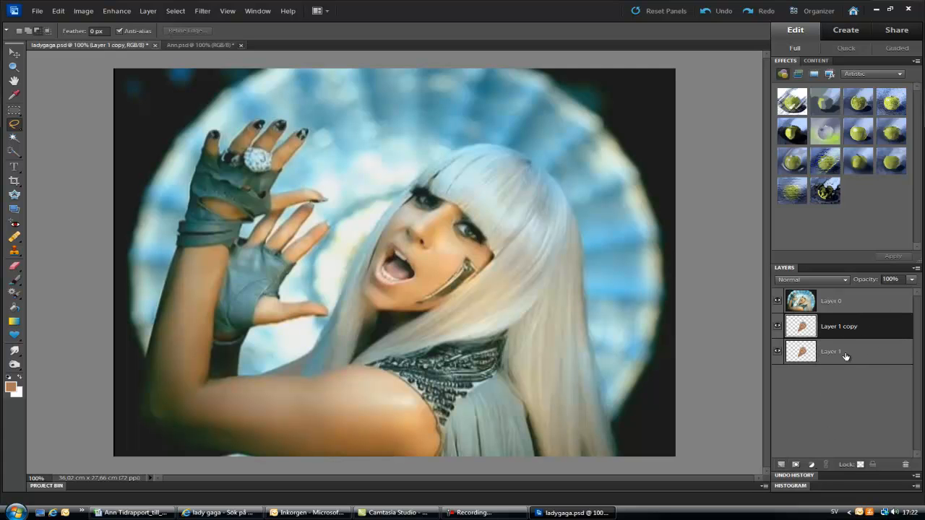
{"action": "left_click", "coordinate": [777, 302]}
{"action": "left_click", "coordinate": [777, 302]}
{"action": "left_click", "coordinate": [778, 301]}
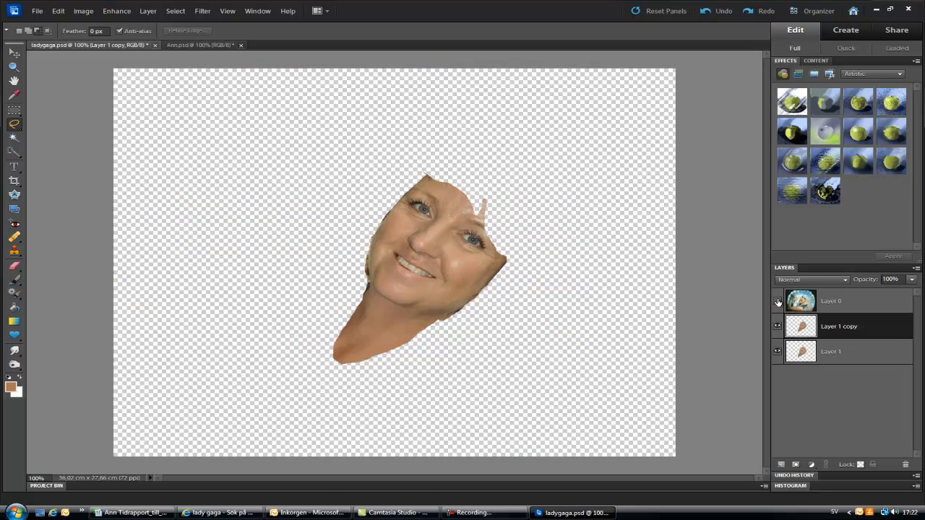
{"action": "left_click", "coordinate": [777, 301]}
Erase the singer's eyes, nose, mouth and chin on Layer 0 with a soft 40 px Eraser at 60% opacity, exposing the face below
{"action": "left_click", "coordinate": [885, 298]}
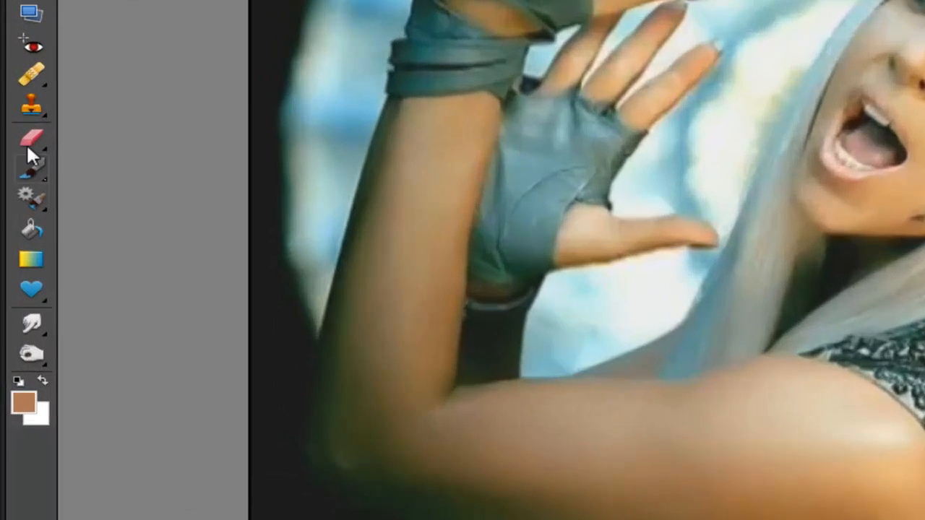
{"action": "left_click", "coordinate": [31, 139]}
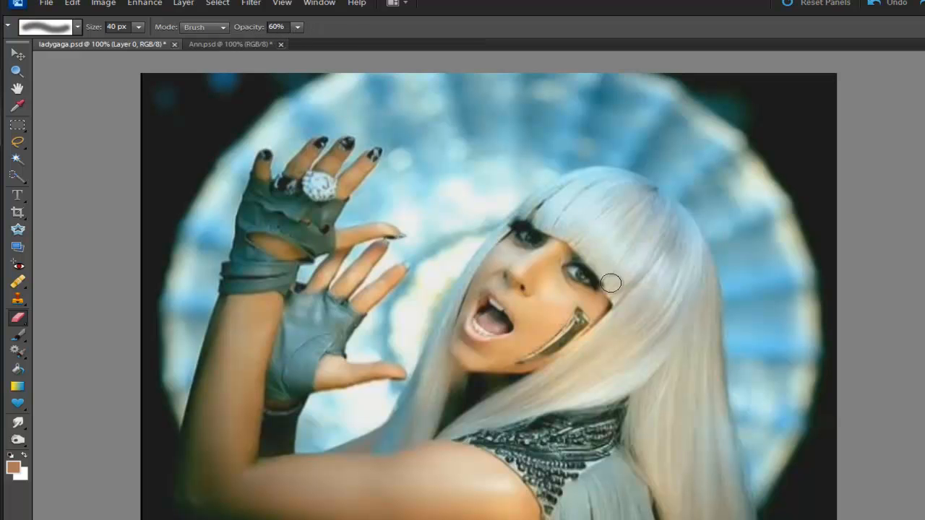
{"action": "scroll", "coordinate": [542, 292], "scroll_direction": "up", "scroll_amount": 1}
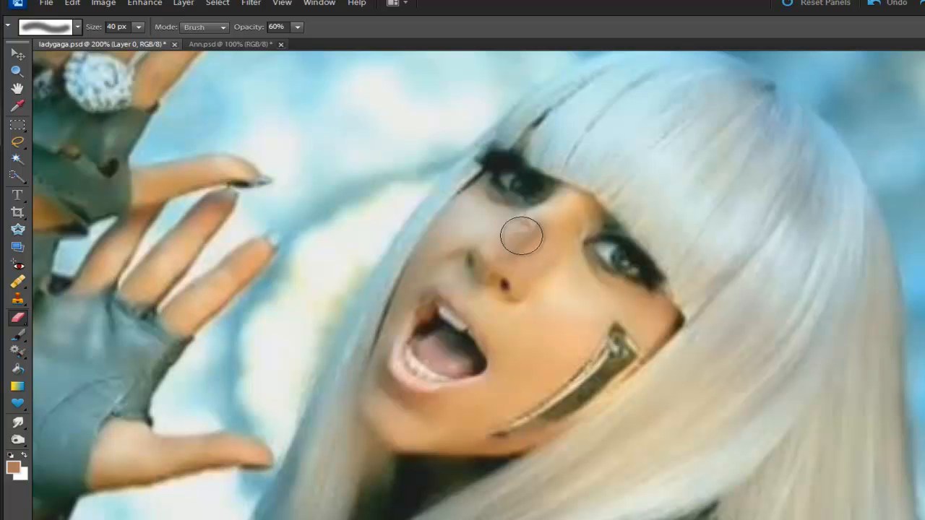
{"action": "mouse_move", "coordinate": [500, 198]}
{"action": "left_mouse_down"}
{"action": "mouse_move", "coordinate": [538, 203]}
{"action": "mouse_move", "coordinate": [502, 186]}
{"action": "mouse_move", "coordinate": [507, 177]}
{"action": "mouse_move", "coordinate": [588, 222]}
{"action": "mouse_move", "coordinate": [610, 256]}
{"action": "mouse_move", "coordinate": [552, 214]}
{"action": "mouse_move", "coordinate": [548, 231]}
{"action": "mouse_move", "coordinate": [590, 242]}
{"action": "mouse_move", "coordinate": [532, 282]}
{"action": "mouse_move", "coordinate": [495, 284]}
{"action": "mouse_move", "coordinate": [529, 242]}
{"action": "mouse_move", "coordinate": [527, 272]}
{"action": "mouse_move", "coordinate": [498, 280]}
{"action": "mouse_move", "coordinate": [485, 256]}
{"action": "mouse_move", "coordinate": [537, 253]}
{"action": "mouse_move", "coordinate": [493, 250]}
{"action": "mouse_move", "coordinate": [500, 226]}
{"action": "left_mouse_up"}
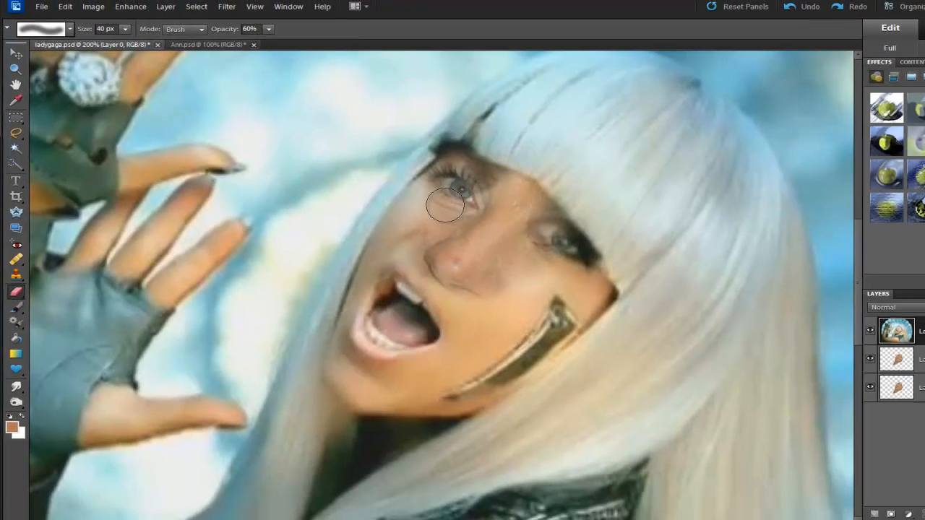
{"action": "mouse_move", "coordinate": [446, 205]}
{"action": "left_mouse_down"}
{"action": "mouse_move", "coordinate": [383, 180]}
{"action": "mouse_move", "coordinate": [362, 195]}
{"action": "mouse_move", "coordinate": [379, 191]}
{"action": "mouse_move", "coordinate": [351, 230]}
{"action": "mouse_move", "coordinate": [362, 246]}
{"action": "mouse_move", "coordinate": [394, 226]}
{"action": "mouse_move", "coordinate": [416, 230]}
{"action": "mouse_move", "coordinate": [377, 267]}
{"action": "mouse_move", "coordinate": [428, 263]}
{"action": "mouse_move", "coordinate": [397, 288]}
{"action": "mouse_move", "coordinate": [369, 289]}
{"action": "mouse_move", "coordinate": [354, 263]}
{"action": "mouse_move", "coordinate": [367, 251]}
{"action": "mouse_move", "coordinate": [355, 256]}
{"action": "mouse_move", "coordinate": [353, 245]}
{"action": "mouse_move", "coordinate": [396, 259]}
{"action": "mouse_move", "coordinate": [378, 272]}
{"action": "mouse_move", "coordinate": [371, 233]}
{"action": "mouse_move", "coordinate": [404, 248]}
{"action": "mouse_move", "coordinate": [356, 258]}
{"action": "mouse_move", "coordinate": [379, 267]}
{"action": "mouse_move", "coordinate": [379, 284]}
{"action": "mouse_move", "coordinate": [406, 290]}
{"action": "mouse_move", "coordinate": [407, 256]}
{"action": "mouse_move", "coordinate": [453, 194]}
{"action": "mouse_move", "coordinate": [407, 163]}
{"action": "mouse_move", "coordinate": [404, 150]}
{"action": "mouse_move", "coordinate": [494, 193]}
{"action": "mouse_move", "coordinate": [462, 191]}
{"action": "mouse_move", "coordinate": [498, 225]}
{"action": "mouse_move", "coordinate": [471, 201]}
{"action": "mouse_move", "coordinate": [491, 233]}
{"action": "mouse_move", "coordinate": [464, 207]}
{"action": "mouse_move", "coordinate": [478, 210]}
{"action": "mouse_move", "coordinate": [481, 197]}
{"action": "mouse_move", "coordinate": [523, 250]}
{"action": "left_mouse_up"}
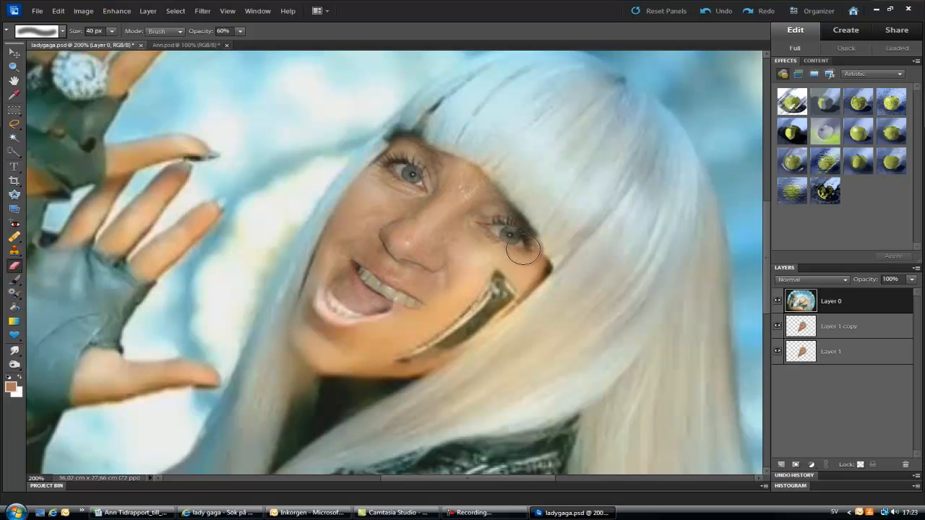
{"action": "mouse_move", "coordinate": [492, 218]}
{"action": "left_mouse_down"}
{"action": "mouse_move", "coordinate": [528, 271]}
{"action": "mouse_move", "coordinate": [493, 246]}
{"action": "mouse_move", "coordinate": [463, 262]}
{"action": "mouse_move", "coordinate": [447, 297]}
{"action": "mouse_move", "coordinate": [406, 322]}
{"action": "mouse_move", "coordinate": [423, 314]}
{"action": "mouse_move", "coordinate": [345, 336]}
{"action": "mouse_move", "coordinate": [388, 314]}
{"action": "mouse_move", "coordinate": [358, 299]}
{"action": "mouse_move", "coordinate": [355, 272]}
{"action": "mouse_move", "coordinate": [326, 284]}
{"action": "mouse_move", "coordinate": [347, 283]}
{"action": "mouse_move", "coordinate": [334, 283]}
{"action": "mouse_move", "coordinate": [343, 253]}
{"action": "mouse_move", "coordinate": [350, 259]}
{"action": "mouse_move", "coordinate": [346, 303]}
{"action": "mouse_move", "coordinate": [359, 281]}
{"action": "mouse_move", "coordinate": [378, 277]}
{"action": "mouse_move", "coordinate": [378, 306]}
{"action": "mouse_move", "coordinate": [347, 325]}
{"action": "mouse_move", "coordinate": [328, 318]}
{"action": "mouse_move", "coordinate": [341, 280]}
{"action": "mouse_move", "coordinate": [367, 294]}
{"action": "mouse_move", "coordinate": [353, 300]}
{"action": "mouse_move", "coordinate": [374, 297]}
{"action": "mouse_move", "coordinate": [354, 327]}
{"action": "mouse_move", "coordinate": [331, 327]}
{"action": "mouse_move", "coordinate": [320, 339]}
{"action": "mouse_move", "coordinate": [316, 297]}
{"action": "mouse_move", "coordinate": [325, 281]}
{"action": "mouse_move", "coordinate": [333, 349]}
{"action": "mouse_move", "coordinate": [357, 356]}
{"action": "mouse_move", "coordinate": [385, 350]}
{"action": "mouse_move", "coordinate": [373, 344]}
{"action": "mouse_move", "coordinate": [377, 335]}
{"action": "mouse_move", "coordinate": [371, 341]}
{"action": "mouse_move", "coordinate": [421, 323]}
{"action": "mouse_move", "coordinate": [395, 337]}
{"action": "mouse_move", "coordinate": [446, 303]}
{"action": "mouse_move", "coordinate": [426, 316]}
{"action": "left_mouse_up"}
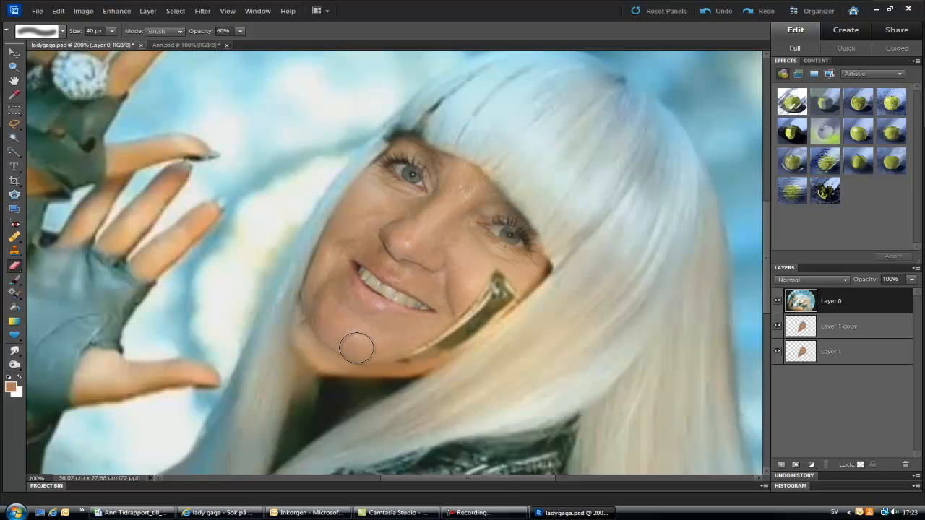
{"action": "mouse_move", "coordinate": [359, 378]}
{"action": "left_mouse_down"}
{"action": "mouse_move", "coordinate": [338, 383]}
{"action": "mouse_move", "coordinate": [377, 385]}
{"action": "mouse_move", "coordinate": [412, 370]}
{"action": "mouse_move", "coordinate": [339, 387]}
{"action": "mouse_move", "coordinate": [332, 373]}
{"action": "mouse_move", "coordinate": [344, 397]}
{"action": "mouse_move", "coordinate": [360, 386]}
{"action": "mouse_move", "coordinate": [397, 384]}
{"action": "mouse_move", "coordinate": [368, 381]}
{"action": "mouse_move", "coordinate": [416, 372]}
{"action": "left_mouse_up"}
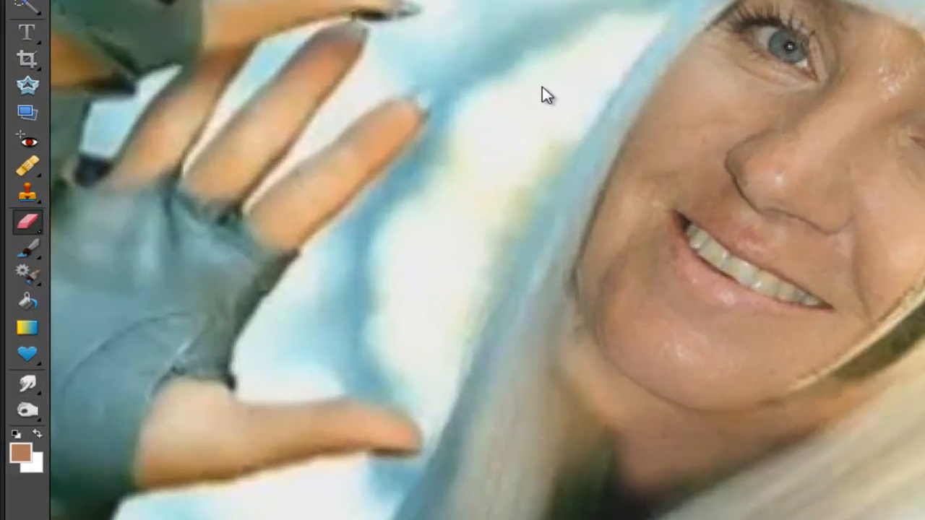
Clone the dark neck shadow on Layer 0 up over the singer's leftover jaw skin beside the chin with the Clone Stamp
{"action": "left_click", "coordinate": [25, 194]}
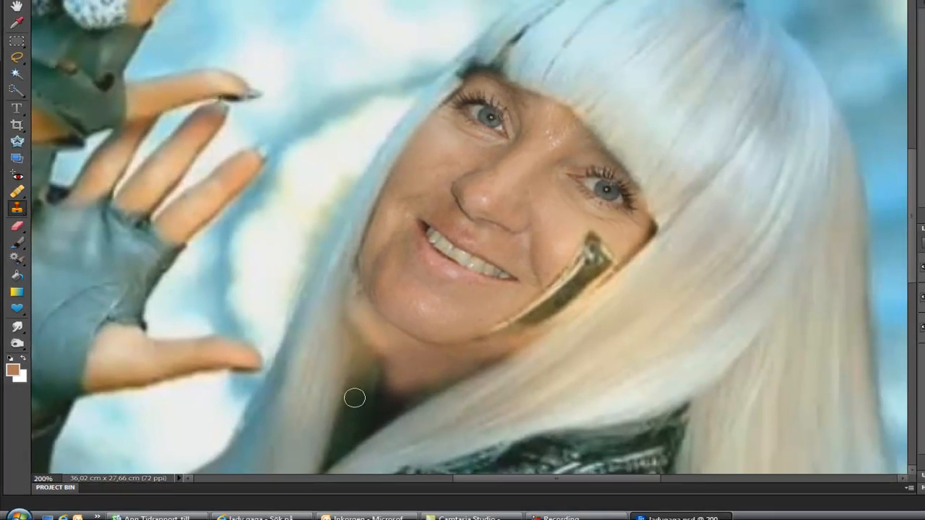
{"action": "left_click_drag", "start_coordinate": [354, 386], "coordinate": [367, 340]}
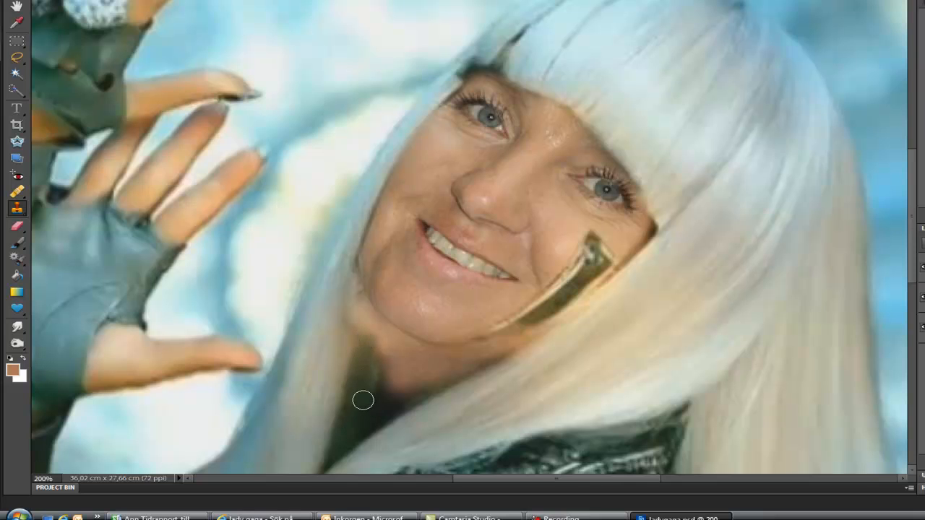
{"action": "mouse_move", "coordinate": [367, 394]}
{"action": "left_mouse_down"}
{"action": "mouse_move", "coordinate": [375, 320]}
{"action": "mouse_move", "coordinate": [370, 346]}
{"action": "left_mouse_up"}
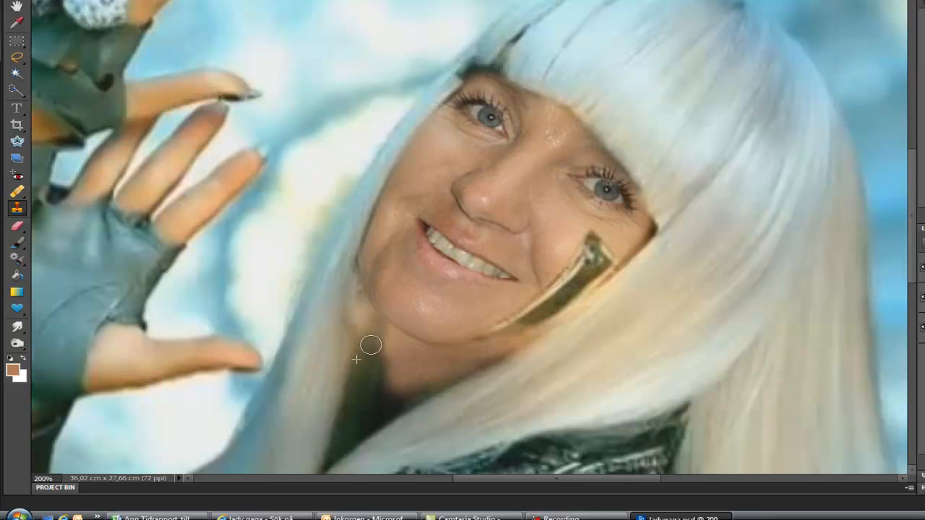
Sample the pale hair beside the neck and clone it along the jaw and hair edge with a 21 px Clone Stamp at 50% opacity
{"action": "left_click", "coordinate": [313, 417], "text": "alt"}
{"action": "left_click_drag", "start_coordinate": [335, 361], "coordinate": [345, 286]}
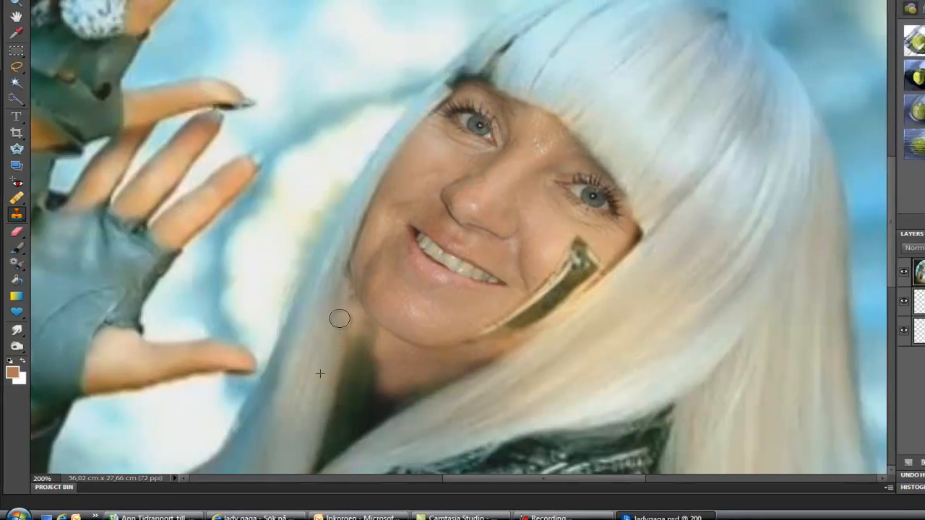
{"action": "left_click", "coordinate": [316, 371], "text": "alt"}
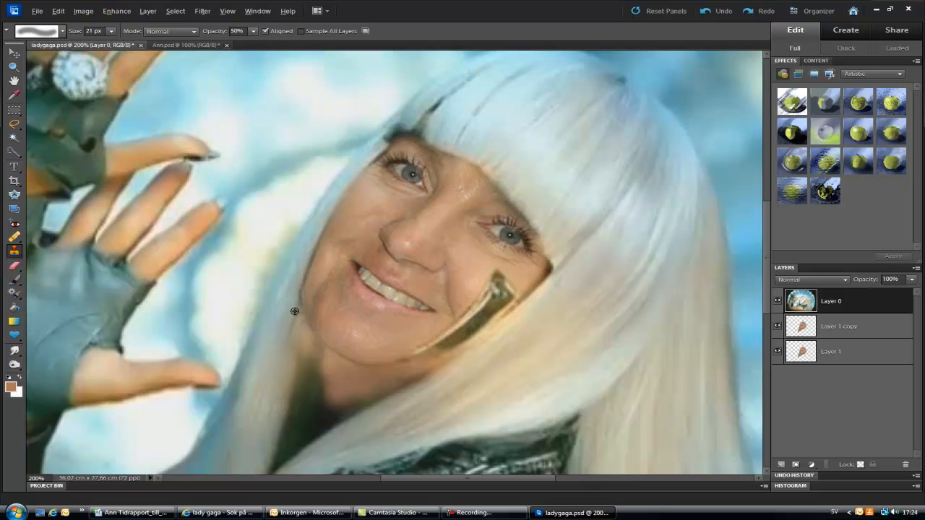
{"action": "mouse_move", "coordinate": [283, 378]}
{"action": "left_mouse_down"}
{"action": "mouse_move", "coordinate": [281, 413]}
{"action": "mouse_move", "coordinate": [299, 388]}
{"action": "mouse_move", "coordinate": [255, 404]}
{"action": "mouse_move", "coordinate": [256, 422]}
{"action": "mouse_move", "coordinate": [243, 418]}
{"action": "mouse_move", "coordinate": [282, 383]}
{"action": "mouse_move", "coordinate": [293, 334]}
{"action": "mouse_move", "coordinate": [282, 396]}
{"action": "mouse_move", "coordinate": [265, 423]}
{"action": "left_mouse_up"}
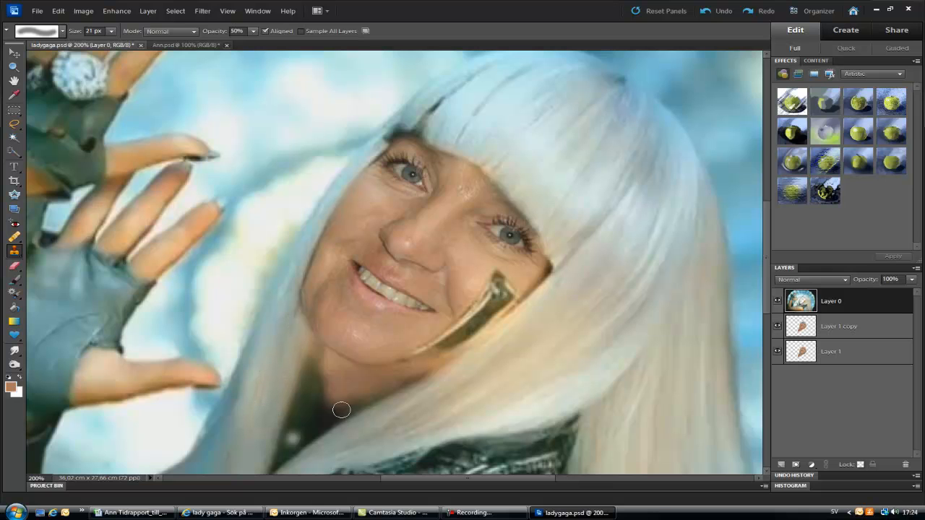
Clone the dark neck shadow on Layer 0 over the skin below the chin with the Clone Stamp at 32 px and 20% opacity
{"action": "left_click_drag", "start_coordinate": [321, 412], "coordinate": [446, 387]}
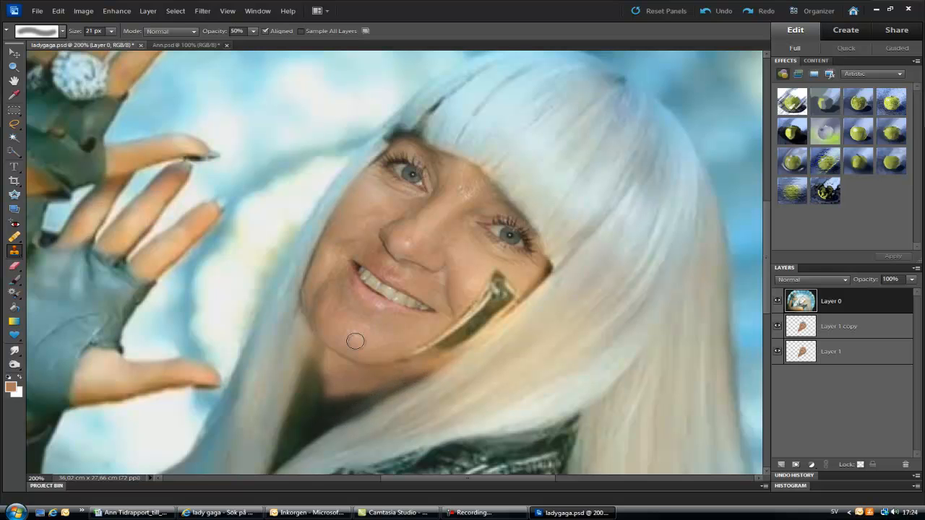
{"action": "left_click", "coordinate": [112, 31]}
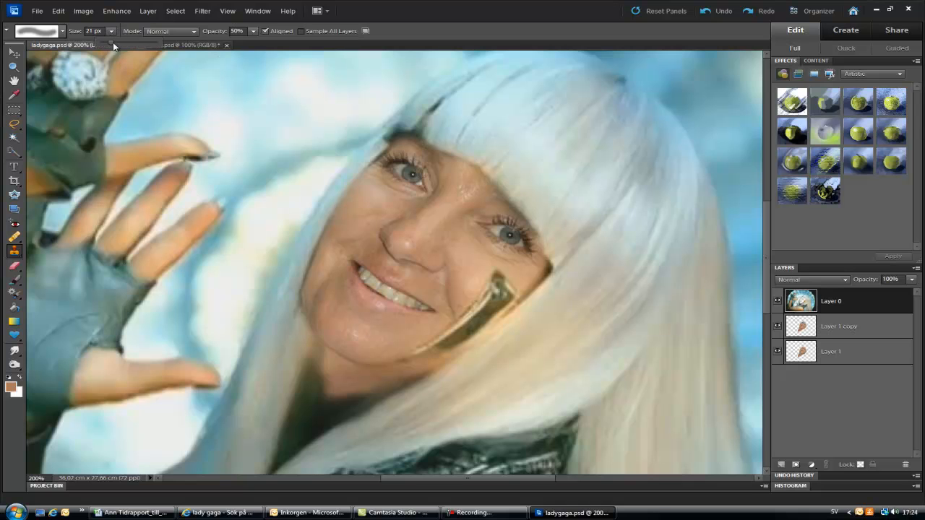
{"action": "left_click", "coordinate": [237, 31]}
{"action": "type", "text": "20"}
{"action": "key", "text": "Return"}
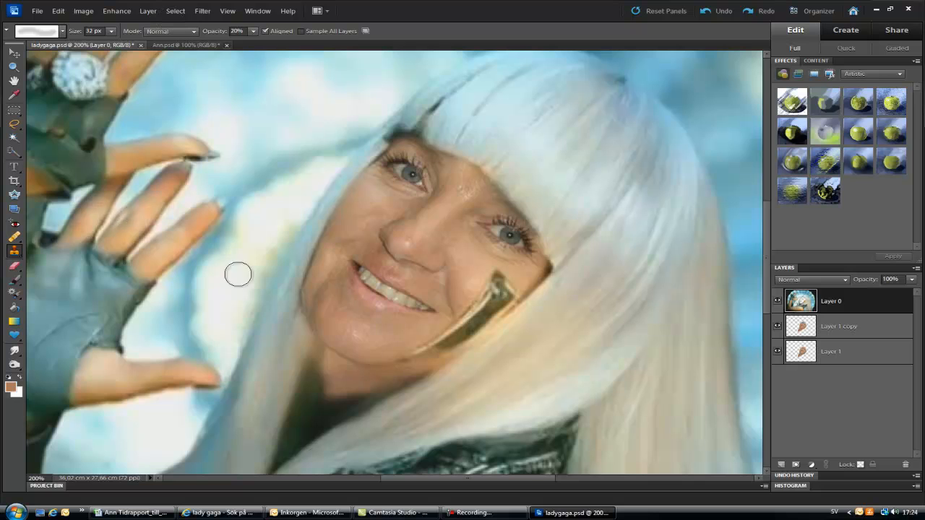
{"action": "mouse_move", "coordinate": [324, 386]}
{"action": "left_mouse_down"}
{"action": "mouse_move", "coordinate": [351, 383]}
{"action": "mouse_move", "coordinate": [331, 384]}
{"action": "mouse_move", "coordinate": [324, 362]}
{"action": "mouse_move", "coordinate": [362, 383]}
{"action": "left_mouse_up"}
{"action": "left_click", "coordinate": [300, 429], "text": "alt"}
{"action": "mouse_move", "coordinate": [321, 404]}
{"action": "left_mouse_down"}
{"action": "mouse_move", "coordinate": [321, 372]}
{"action": "mouse_move", "coordinate": [355, 389]}
{"action": "mouse_move", "coordinate": [326, 379]}
{"action": "mouse_move", "coordinate": [336, 394]}
{"action": "mouse_move", "coordinate": [350, 392]}
{"action": "mouse_move", "coordinate": [325, 372]}
{"action": "mouse_move", "coordinate": [346, 383]}
{"action": "mouse_move", "coordinate": [335, 366]}
{"action": "mouse_move", "coordinate": [312, 423]}
{"action": "mouse_move", "coordinate": [322, 414]}
{"action": "mouse_move", "coordinate": [309, 361]}
{"action": "mouse_move", "coordinate": [319, 351]}
{"action": "mouse_move", "coordinate": [314, 358]}
{"action": "mouse_move", "coordinate": [337, 371]}
{"action": "mouse_move", "coordinate": [368, 377]}
{"action": "mouse_move", "coordinate": [319, 394]}
{"action": "mouse_move", "coordinate": [383, 381]}
{"action": "mouse_move", "coordinate": [346, 380]}
{"action": "mouse_move", "coordinate": [362, 385]}
{"action": "mouse_move", "coordinate": [336, 371]}
{"action": "mouse_move", "coordinate": [386, 382]}
{"action": "mouse_move", "coordinate": [335, 394]}
{"action": "left_mouse_up"}
{"action": "left_click", "coordinate": [307, 415], "text": "alt"}
{"action": "left_click", "coordinate": [304, 427], "text": "alt"}
{"action": "left_click", "coordinate": [302, 425], "text": "alt"}
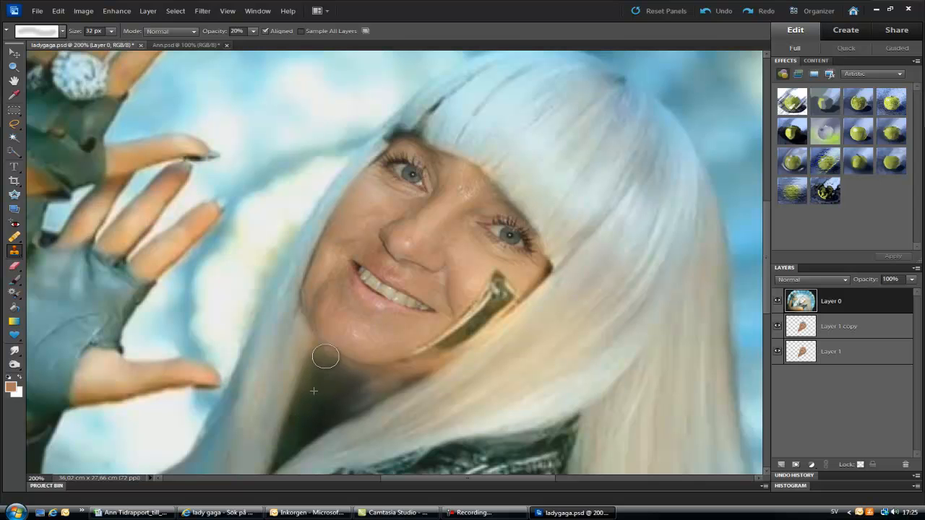
{"action": "scroll", "coordinate": [443, 358], "scroll_direction": "down", "scroll_amount": 1}
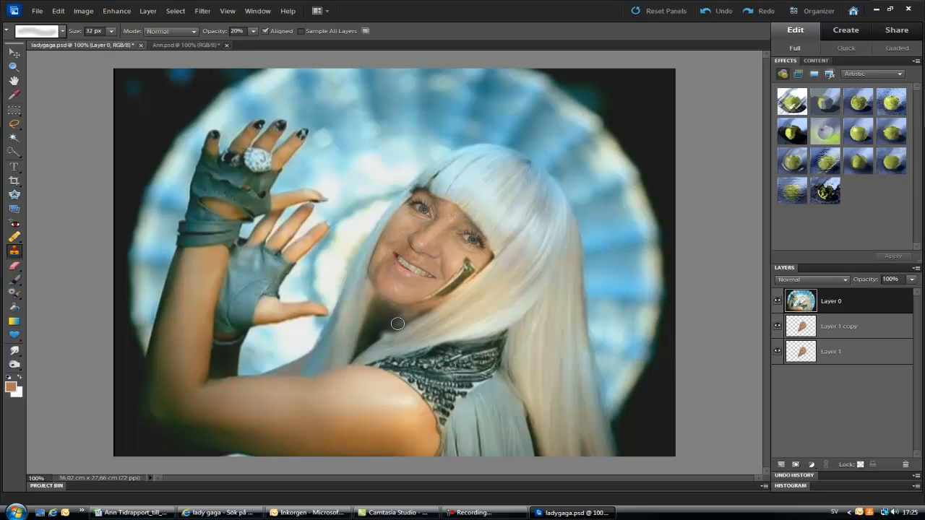
{"action": "left_click_drag", "start_coordinate": [410, 339], "coordinate": [393, 337]}
Raise the brightness of the face on Layer 1 copy to 11 with Brightness/Contrast
{"action": "left_click", "coordinate": [831, 331]}
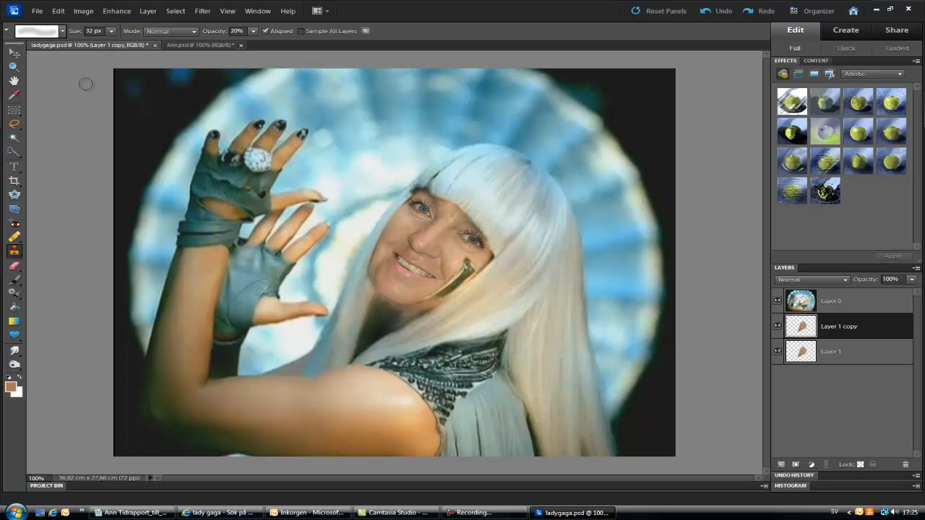
{"action": "left_click", "coordinate": [112, 13]}
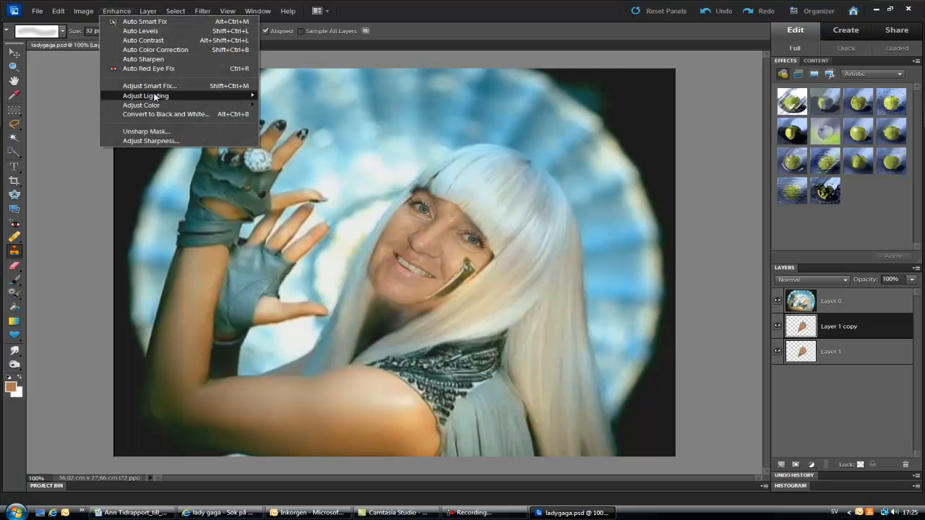
{"action": "mouse_move", "coordinate": [154, 97]}
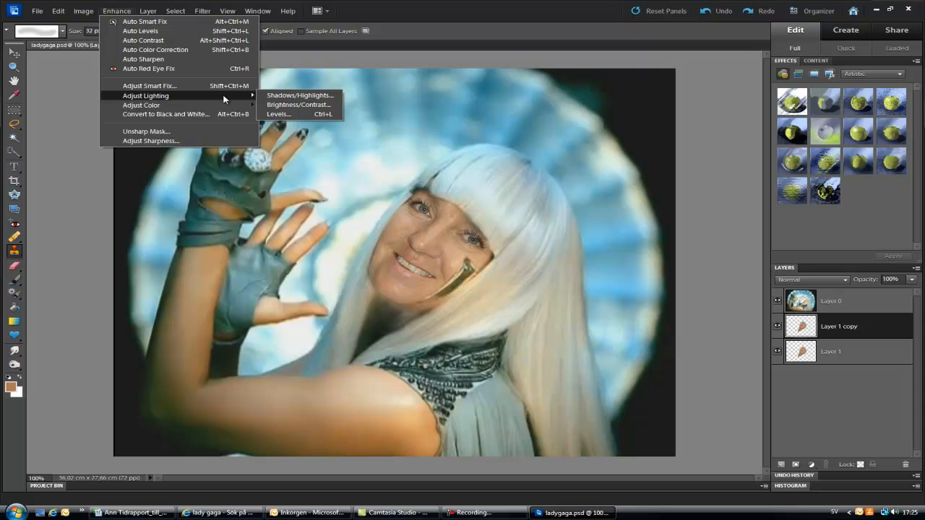
{"action": "left_click", "coordinate": [294, 105]}
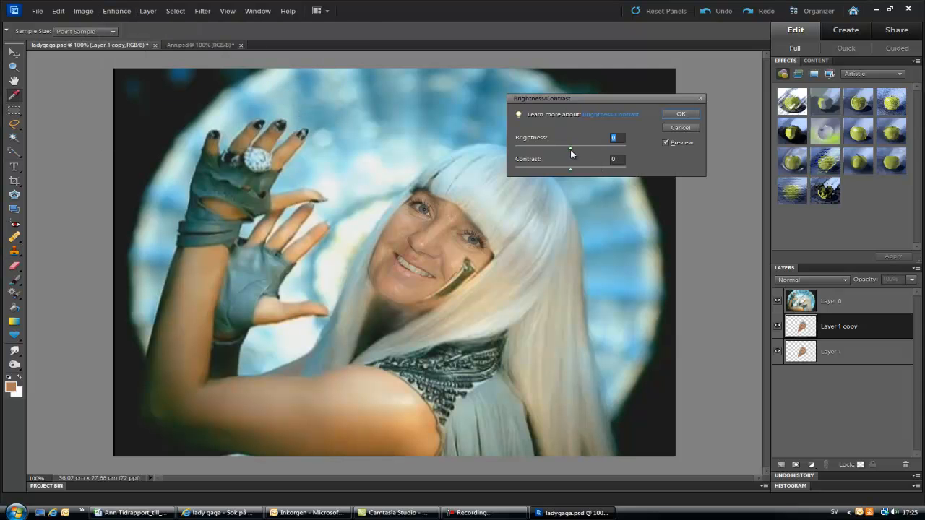
{"action": "left_click_drag", "start_coordinate": [574, 150], "coordinate": [576, 150]}
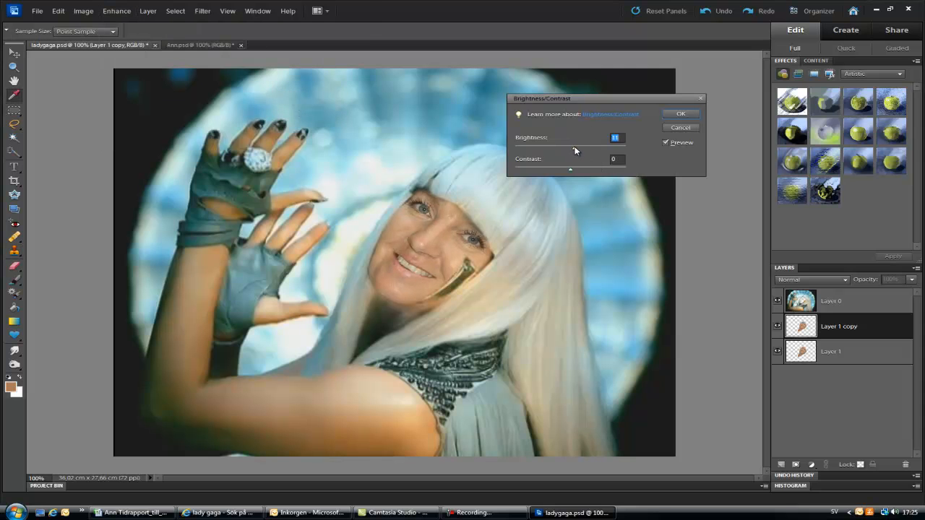
{"action": "left_click", "coordinate": [687, 113]}
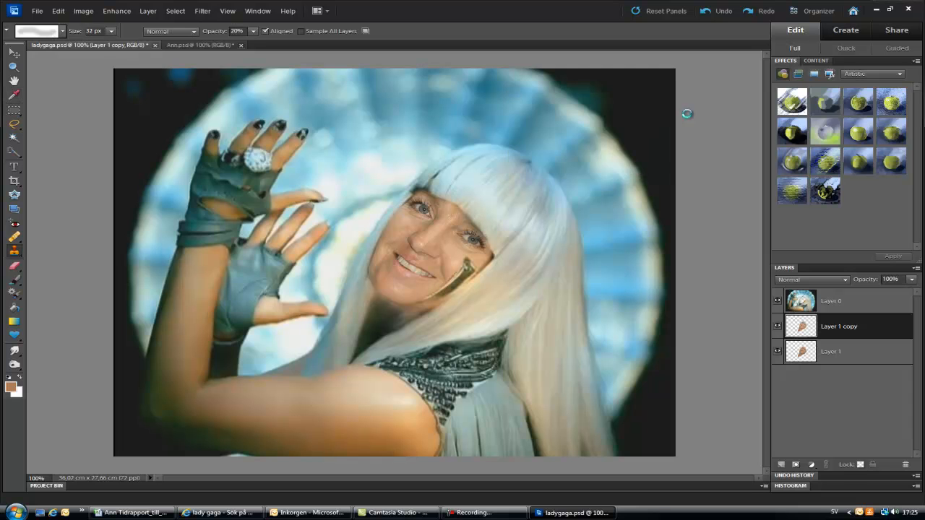
Toggle Layer 0's visibility to check the brightened face underneath
{"action": "left_click", "coordinate": [779, 302]}
{"action": "left_click", "coordinate": [778, 302]}
{"action": "left_click", "coordinate": [778, 302]}
{"action": "left_click", "coordinate": [778, 302]}
{"action": "left_click", "coordinate": [778, 303]}
{"action": "left_click", "coordinate": [778, 302]}
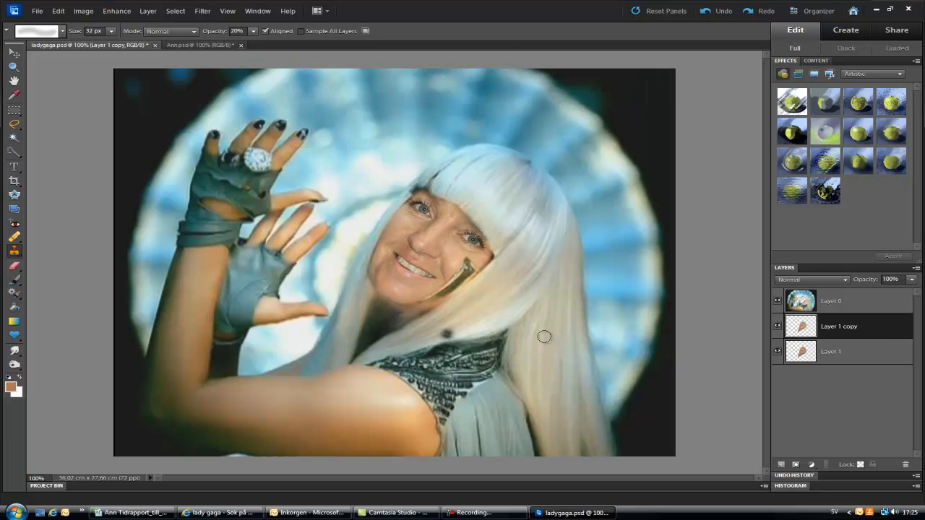
Erase the dark neck area on Layer 0 with a 50 px Eraser at 60% opacity, exposing the portrait's neck
{"action": "left_click", "coordinate": [851, 309]}
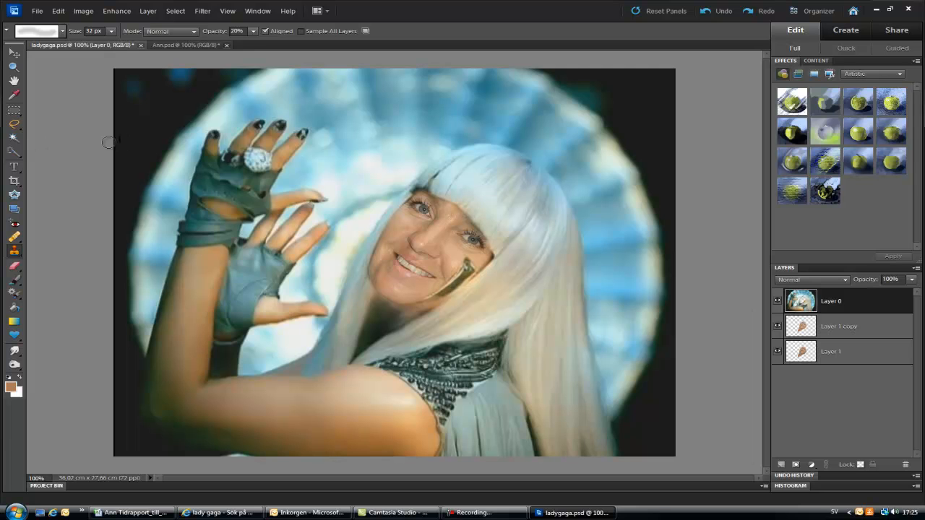
{"action": "left_click", "coordinate": [13, 267]}
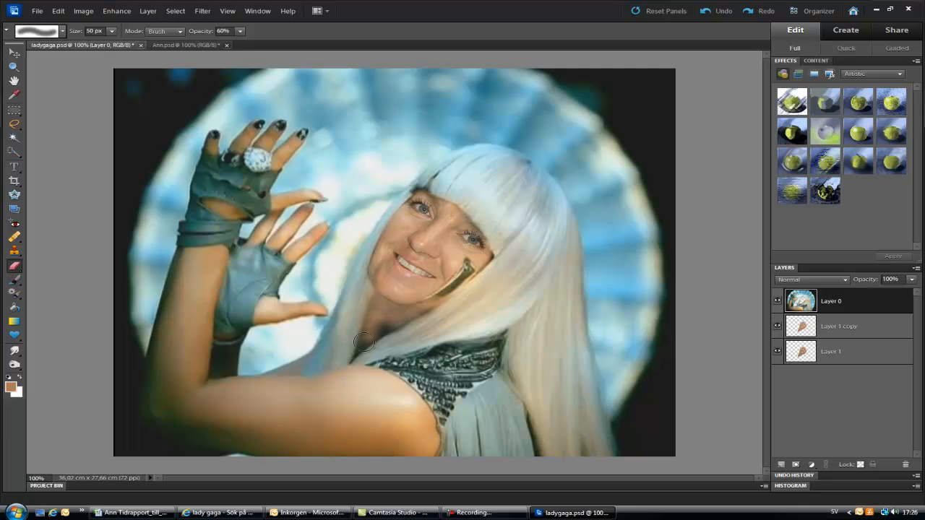
Clone the pale hair beside the thumb down along the neck's outer edge with a 32 px Clone Stamp at 60% opacity
{"action": "left_click", "coordinate": [14, 250]}
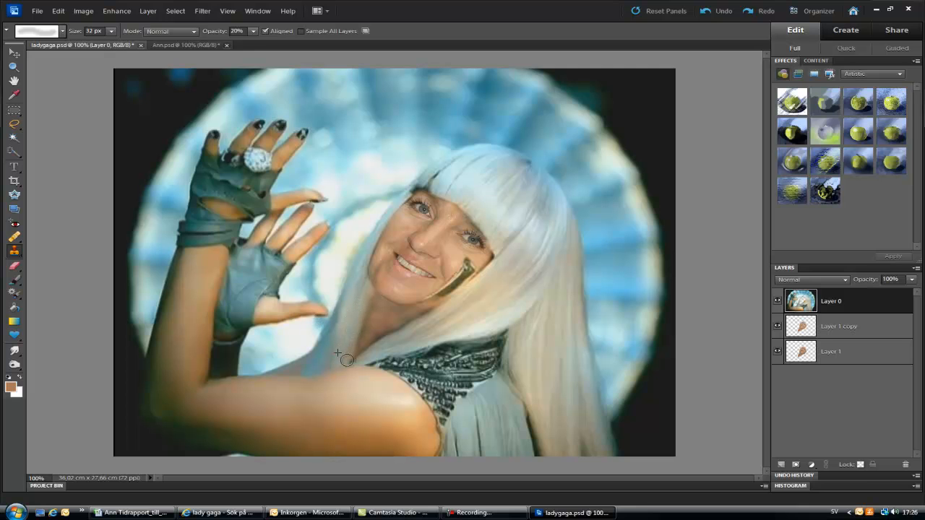
{"action": "left_click", "coordinate": [348, 312], "text": "alt"}
{"action": "left_click_drag", "start_coordinate": [343, 359], "coordinate": [350, 350]}
{"action": "type", "text": "60"}
{"action": "key", "text": "Return"}
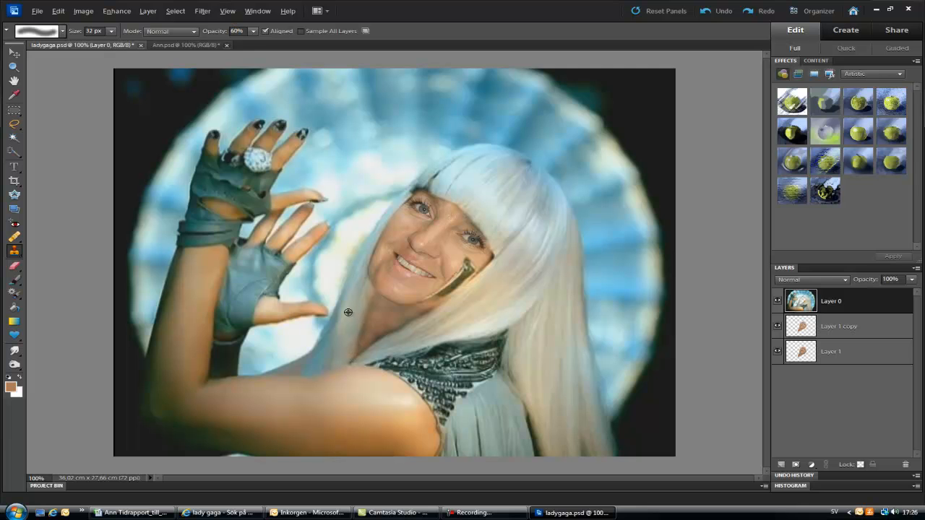
{"action": "mouse_move", "coordinate": [349, 334]}
{"action": "left_mouse_down"}
{"action": "mouse_move", "coordinate": [358, 314]}
{"action": "mouse_move", "coordinate": [348, 339]}
{"action": "mouse_move", "coordinate": [347, 315]}
{"action": "mouse_move", "coordinate": [350, 325]}
{"action": "mouse_move", "coordinate": [363, 284]}
{"action": "mouse_move", "coordinate": [351, 334]}
{"action": "left_mouse_up"}
Sample the blond hair below the cheek and clone it along the jaw and down the hair edge beside the neck
{"action": "left_click", "coordinate": [375, 351], "text": "alt"}
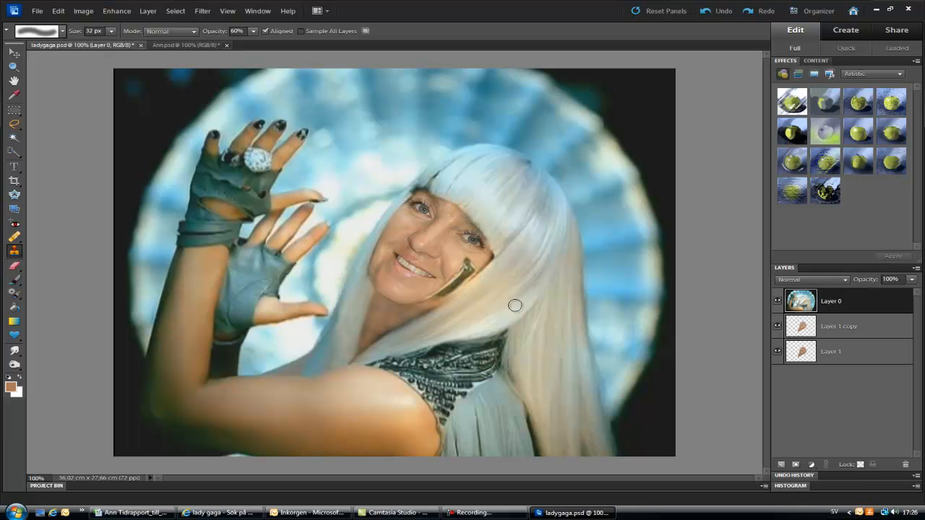
{"action": "left_click", "coordinate": [479, 283], "text": "alt"}
{"action": "left_click_drag", "start_coordinate": [448, 306], "coordinate": [363, 359]}
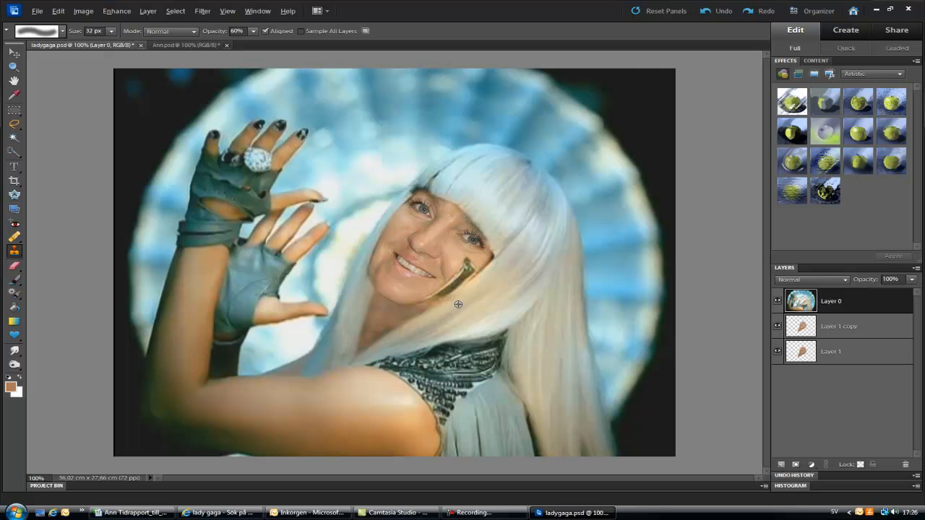
{"action": "left_click_drag", "start_coordinate": [452, 305], "coordinate": [413, 339]}
Switch to the Eraser and toggle Layer 0's visibility to inspect the face layers beneath it
{"action": "left_click", "coordinate": [15, 267]}
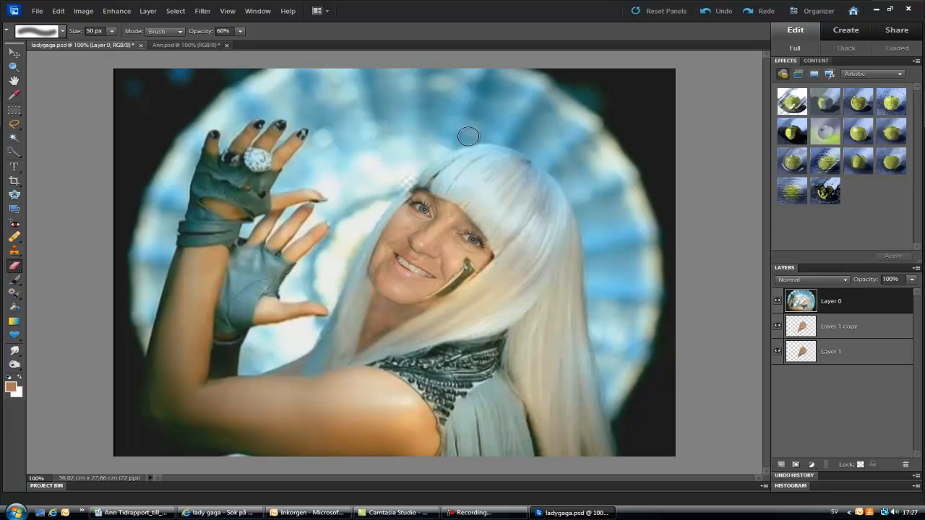
{"action": "left_click", "coordinate": [777, 301]}
{"action": "left_click", "coordinate": [777, 300]}
{"action": "left_click", "coordinate": [777, 300]}
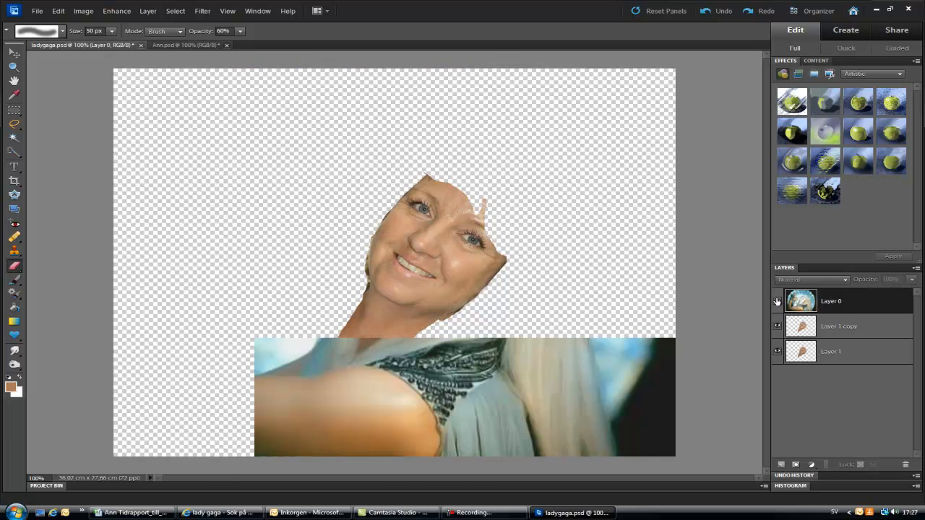
{"action": "left_click", "coordinate": [777, 301]}
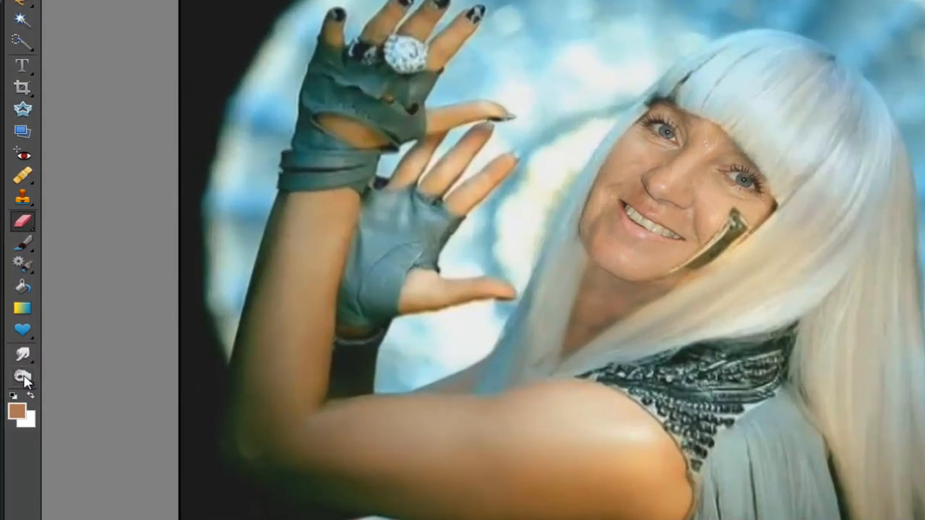
Set up the Burn Tool for the face on Layer 1 copy with 20% exposure
{"action": "left_click", "coordinate": [23, 377]}
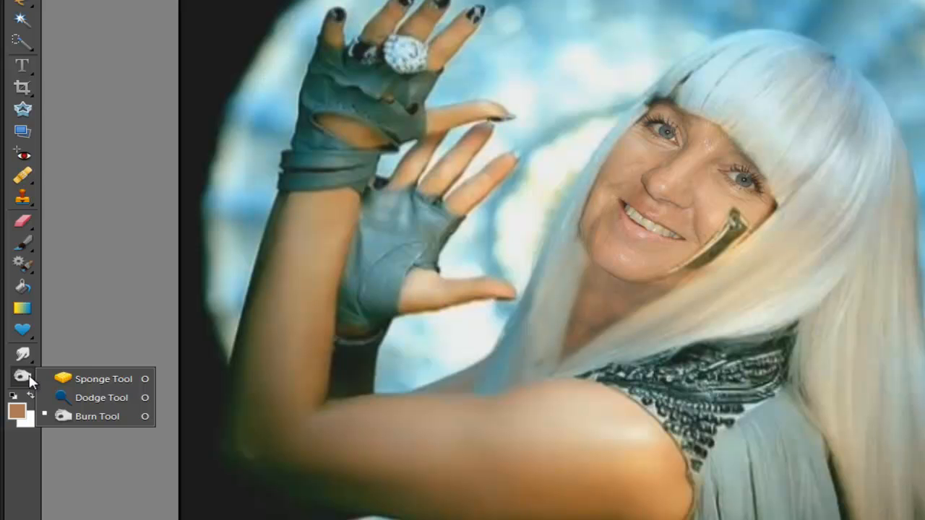
{"action": "left_click", "coordinate": [78, 418]}
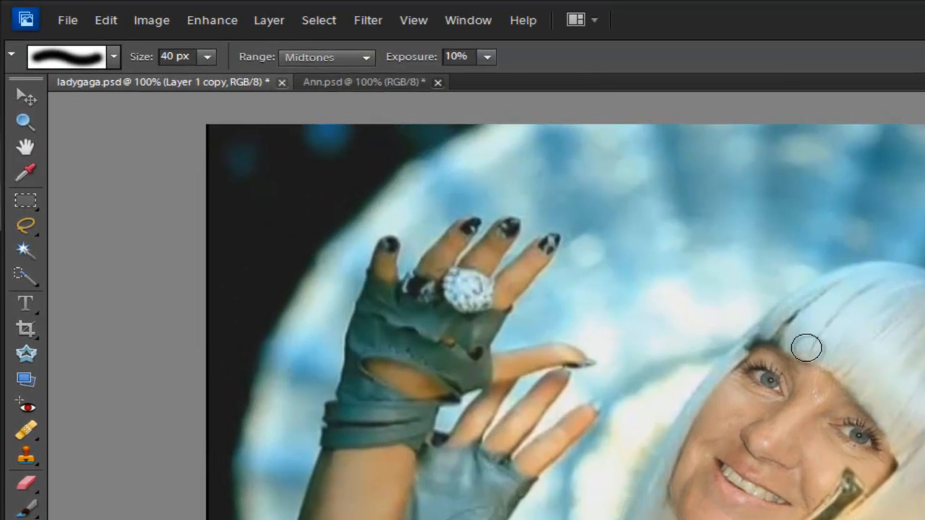
{"action": "left_click", "coordinate": [450, 56]}
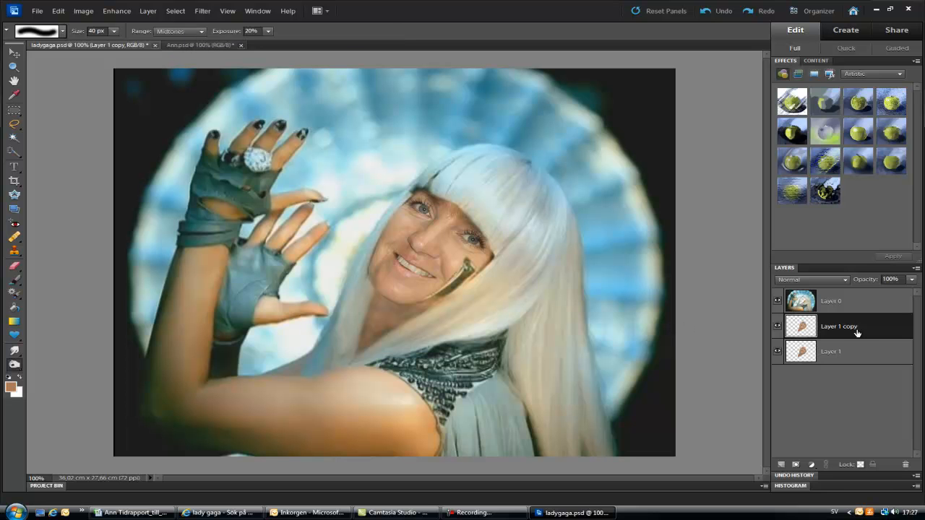
Duplicate Layer 1 copy and apply a Gaussian Blur with a 0.8 pixel radius to the duplicate
{"action": "left_click_drag", "start_coordinate": [840, 332], "coordinate": [781, 466]}
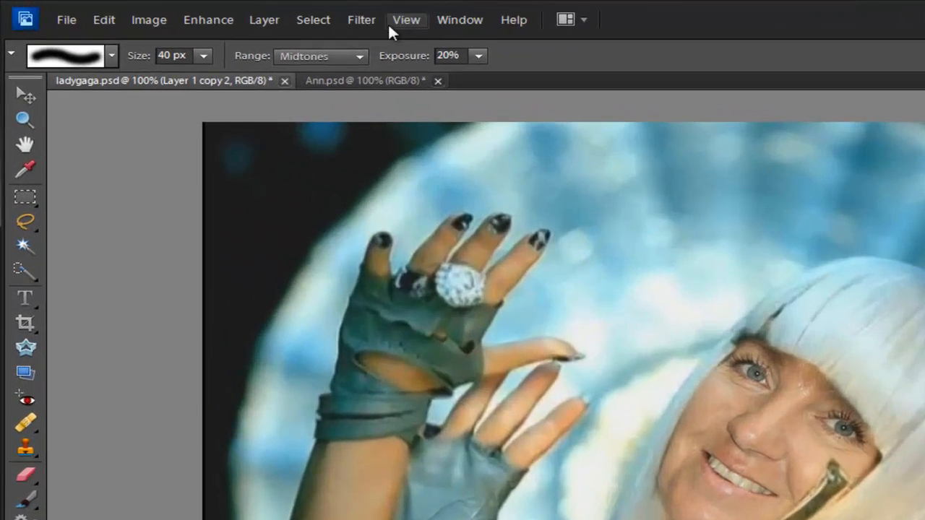
{"action": "left_click", "coordinate": [203, 10]}
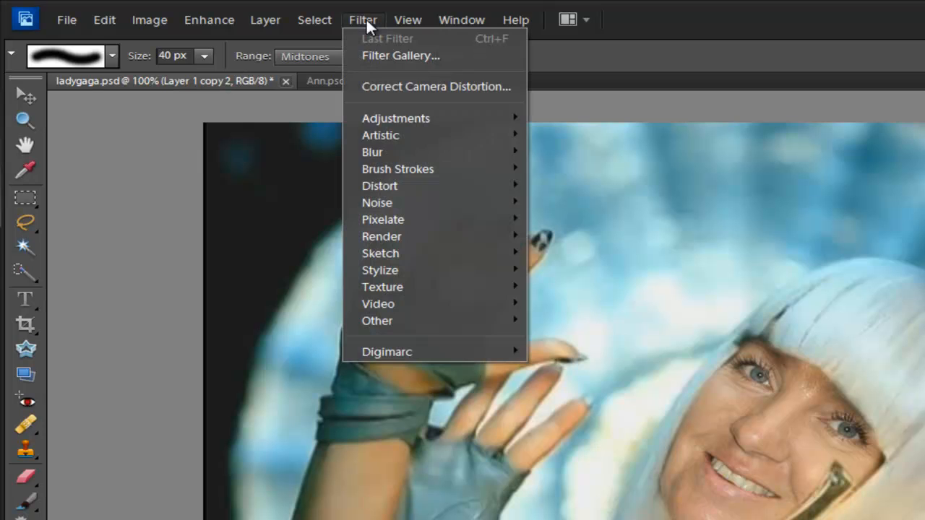
{"action": "mouse_move", "coordinate": [399, 135]}
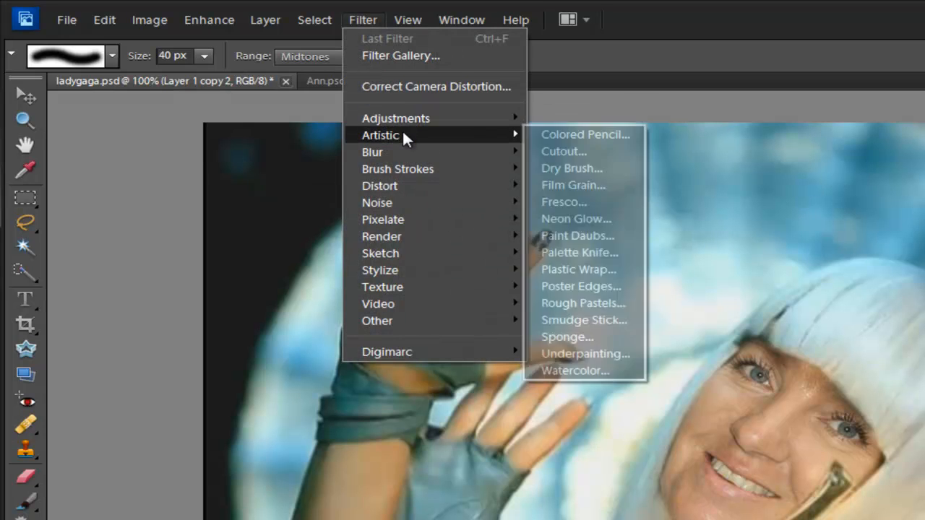
{"action": "mouse_move", "coordinate": [403, 152]}
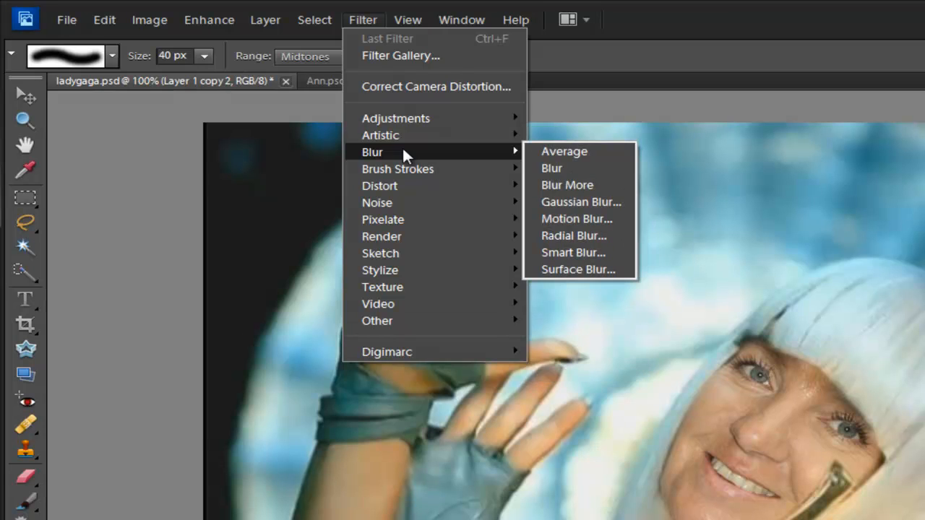
{"action": "left_click", "coordinate": [587, 203]}
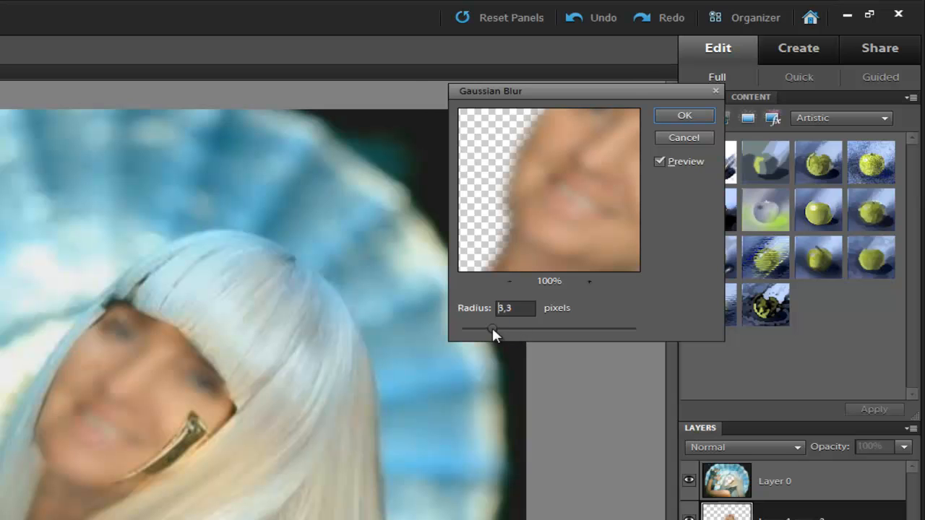
{"action": "left_click_drag", "start_coordinate": [486, 329], "coordinate": [470, 334]}
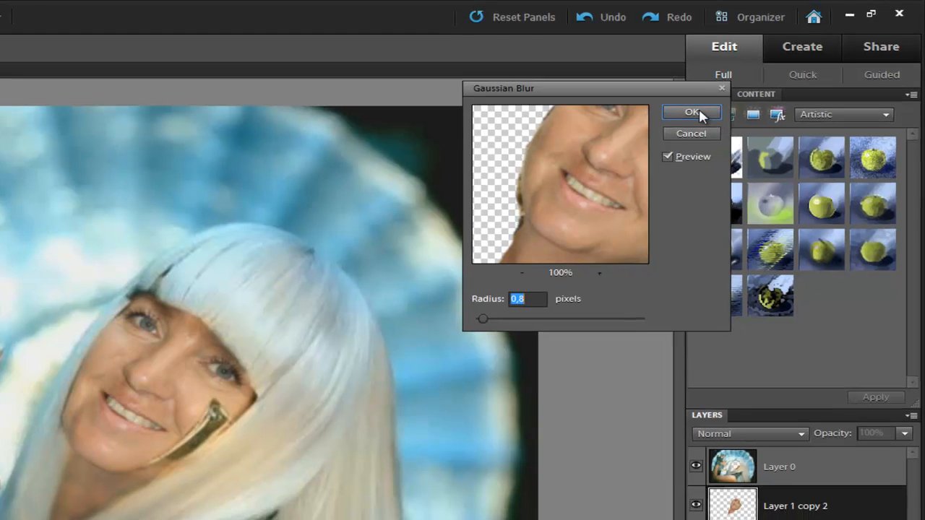
{"action": "left_click", "coordinate": [684, 116]}
Toggle the visibility of Layer 1 copy 2 to compare the blurred face with the sharper one
{"action": "left_click", "coordinate": [764, 354]}
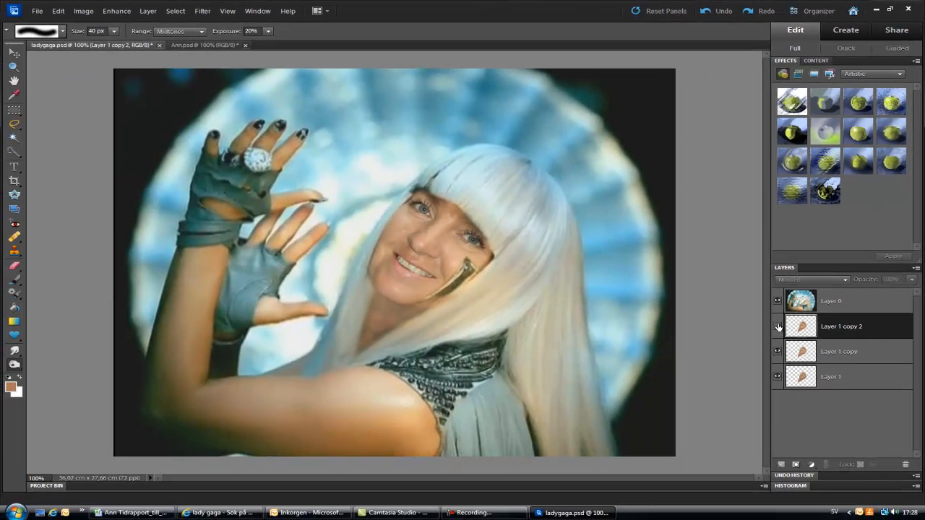
{"action": "left_click", "coordinate": [777, 328]}
{"action": "left_click", "coordinate": [777, 327]}
{"action": "left_click", "coordinate": [777, 327]}
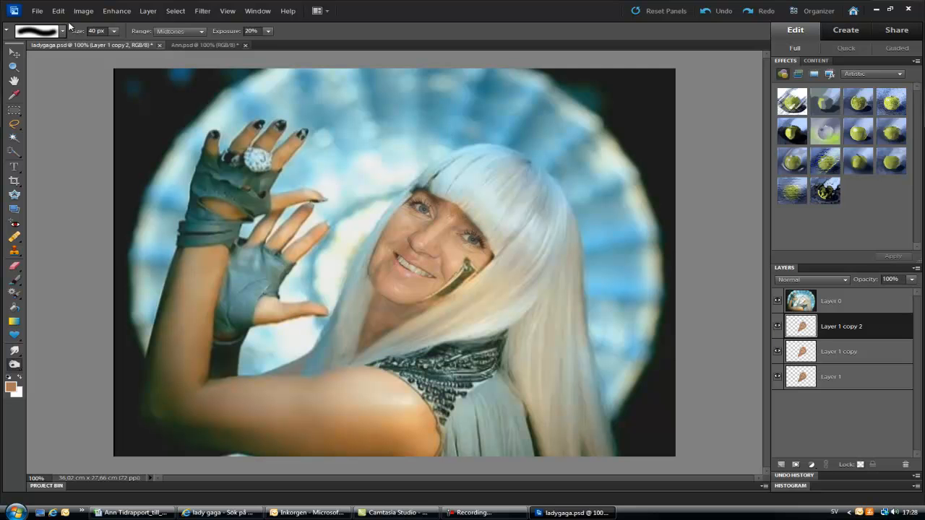
Apply Adjust Color for Skin Tone to Layer 1 copy 2, sampling the cheek, increasing Tan and keeping the ambient light temperature cool
{"action": "left_click", "coordinate": [117, 11]}
{"action": "mouse_move", "coordinate": [160, 98]}
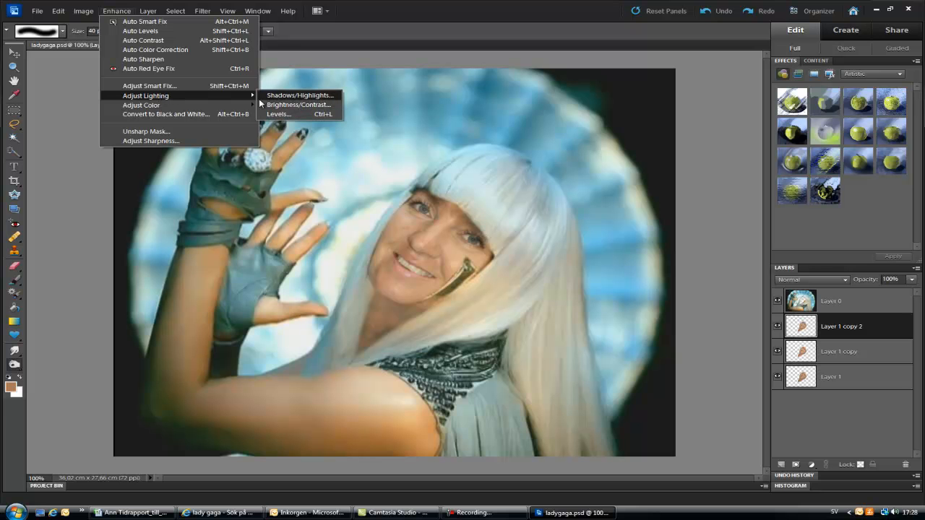
{"action": "mouse_move", "coordinate": [231, 108]}
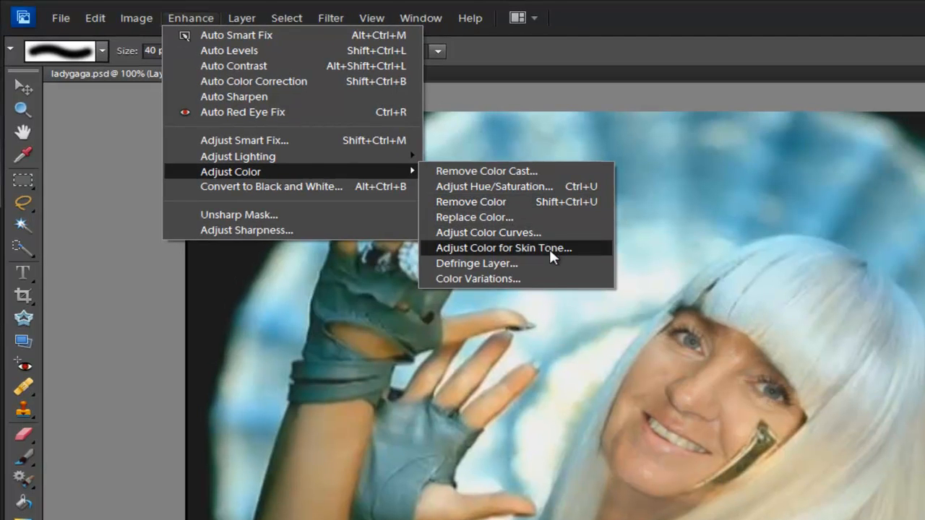
{"action": "left_click", "coordinate": [549, 248]}
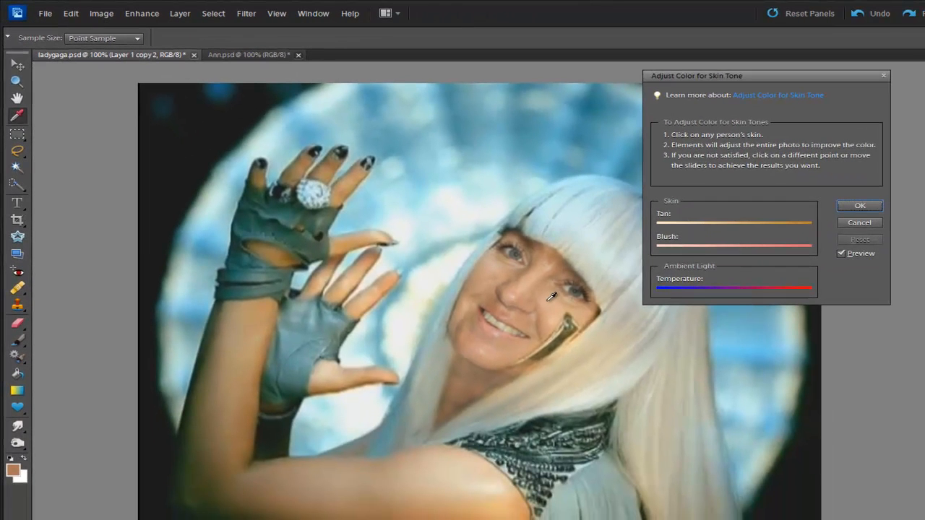
{"action": "left_click", "coordinate": [551, 296]}
{"action": "left_click_drag", "start_coordinate": [735, 226], "coordinate": [790, 223]}
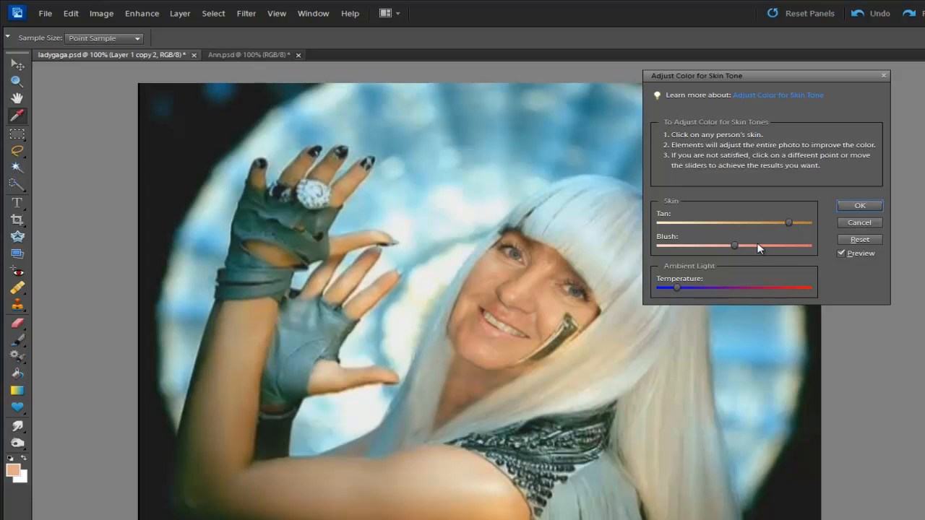
{"action": "left_click_drag", "start_coordinate": [677, 288], "coordinate": [691, 288]}
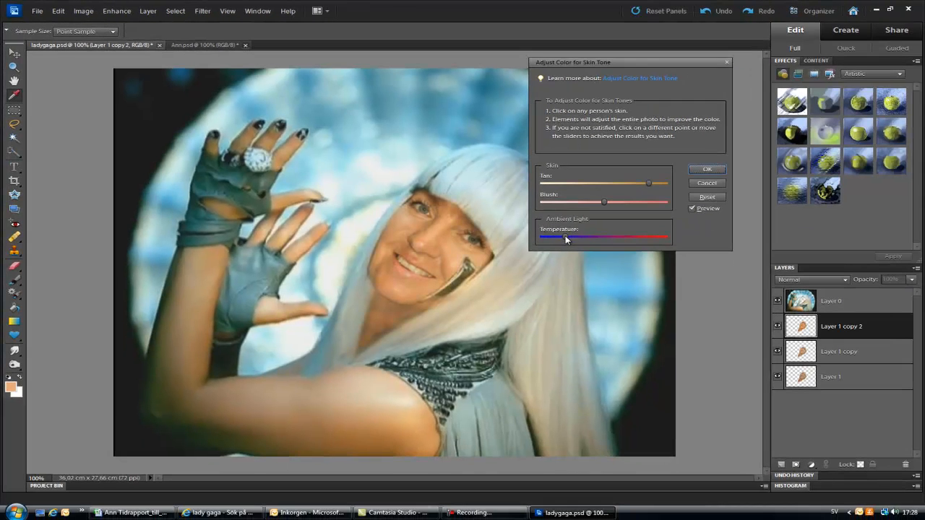
{"action": "left_click_drag", "start_coordinate": [568, 235], "coordinate": [553, 235]}
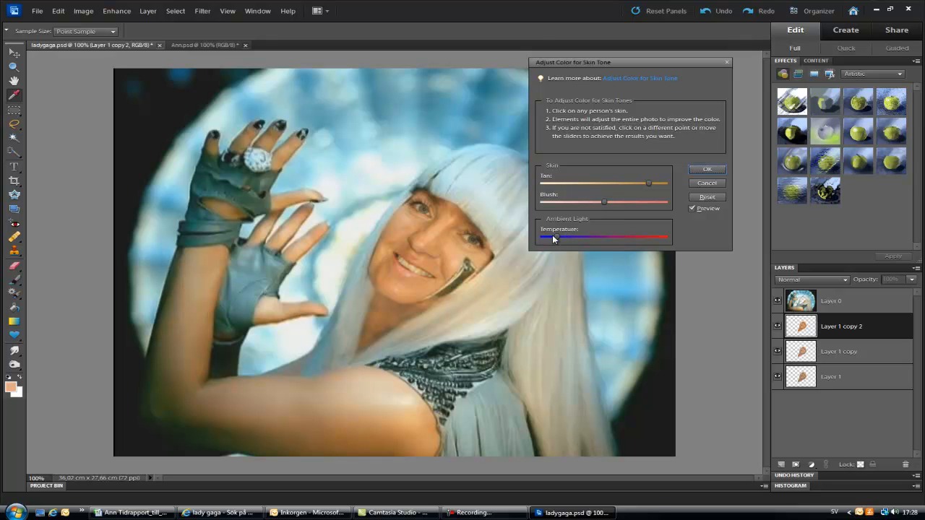
{"action": "left_click", "coordinate": [708, 168]}
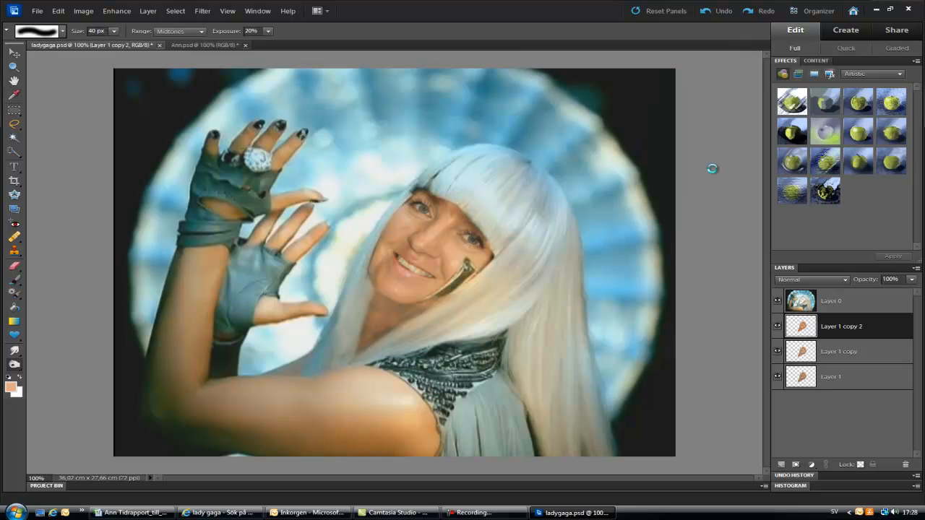
Raise the brightness of Layer 1 copy 2 to 15 with Brightness/Contrast
{"action": "left_click", "coordinate": [116, 10]}
{"action": "mouse_move", "coordinate": [166, 95]}
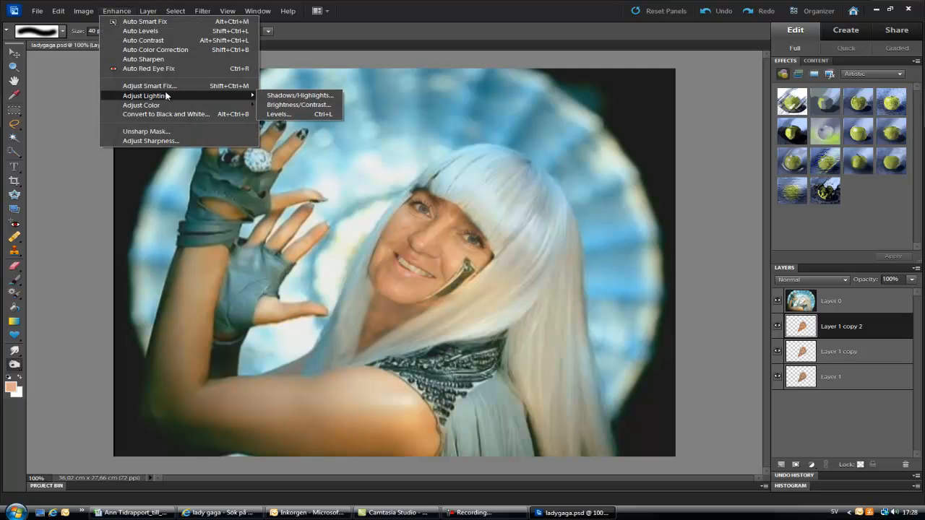
{"action": "left_click", "coordinate": [296, 104]}
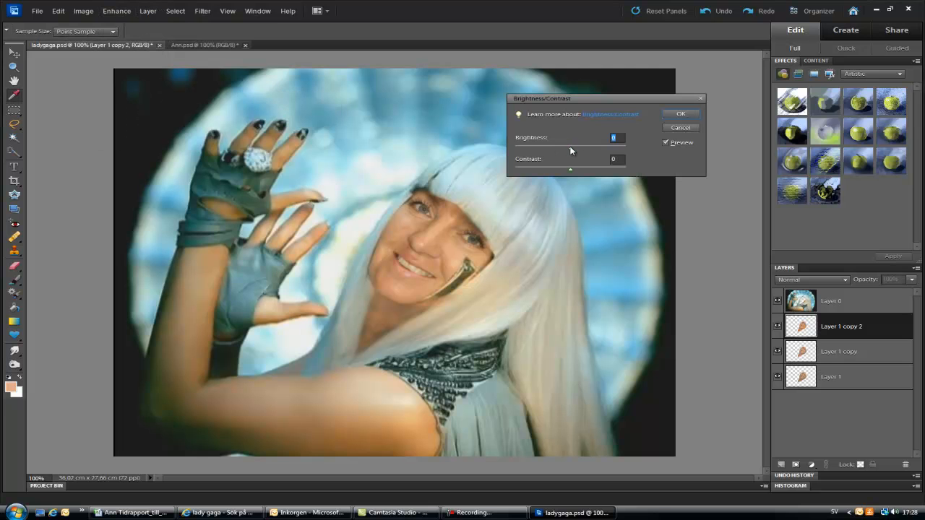
{"action": "left_click_drag", "start_coordinate": [571, 149], "coordinate": [577, 151]}
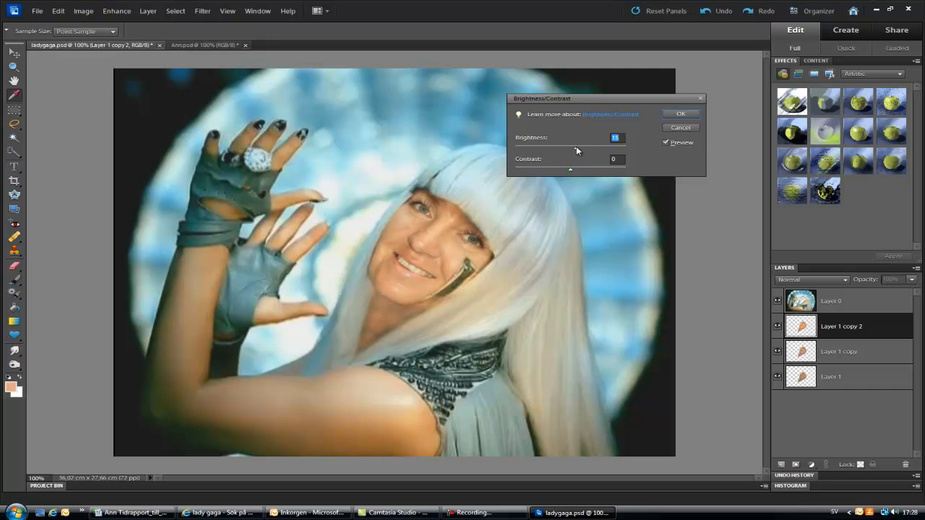
{"action": "left_click", "coordinate": [679, 116]}
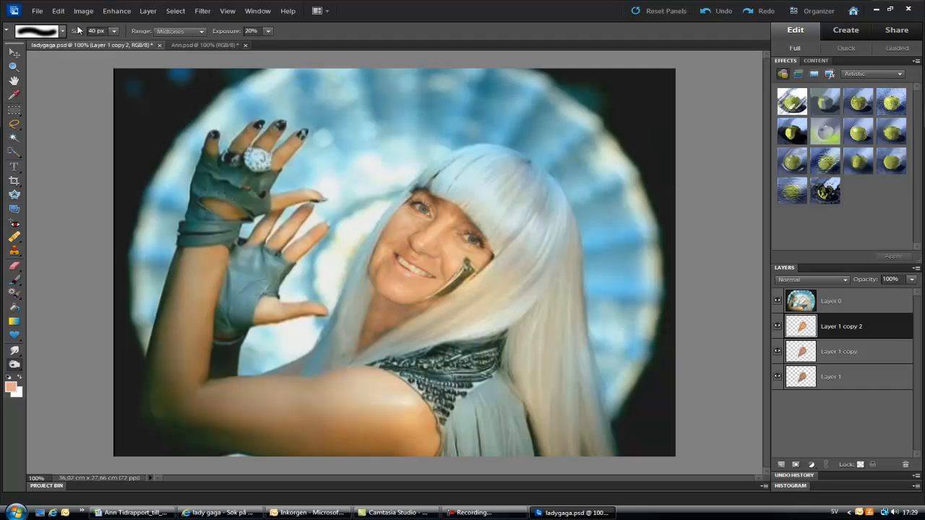
Erase the blurred layer over both eyes with a 40 px Eraser at 60% opacity to reveal the sharper copy beneath
{"action": "left_click", "coordinate": [14, 266]}
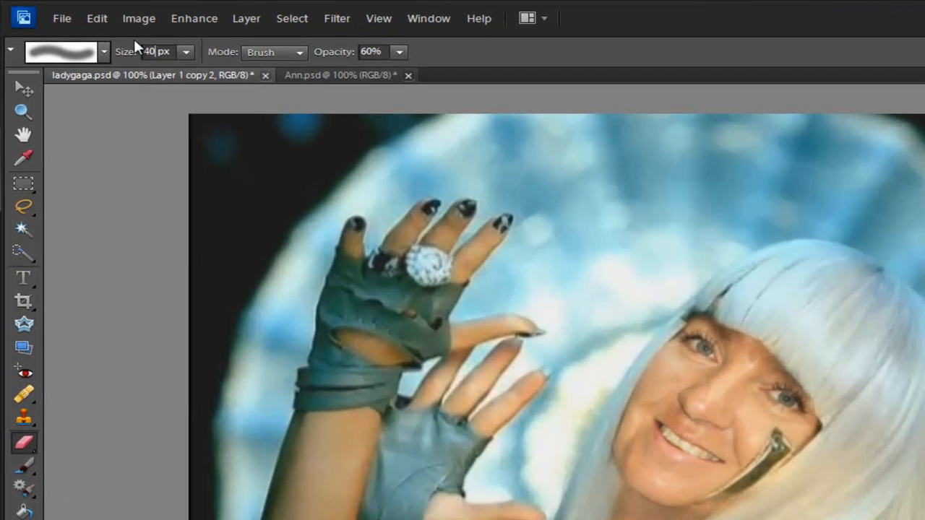
{"action": "mouse_move", "coordinate": [692, 346]}
{"action": "left_mouse_down"}
{"action": "mouse_move", "coordinate": [705, 352]}
{"action": "mouse_move", "coordinate": [691, 347]}
{"action": "left_mouse_up"}
{"action": "mouse_move", "coordinate": [782, 398]}
{"action": "left_mouse_down"}
{"action": "mouse_move", "coordinate": [775, 391]}
{"action": "mouse_move", "coordinate": [805, 410]}
{"action": "left_mouse_up"}
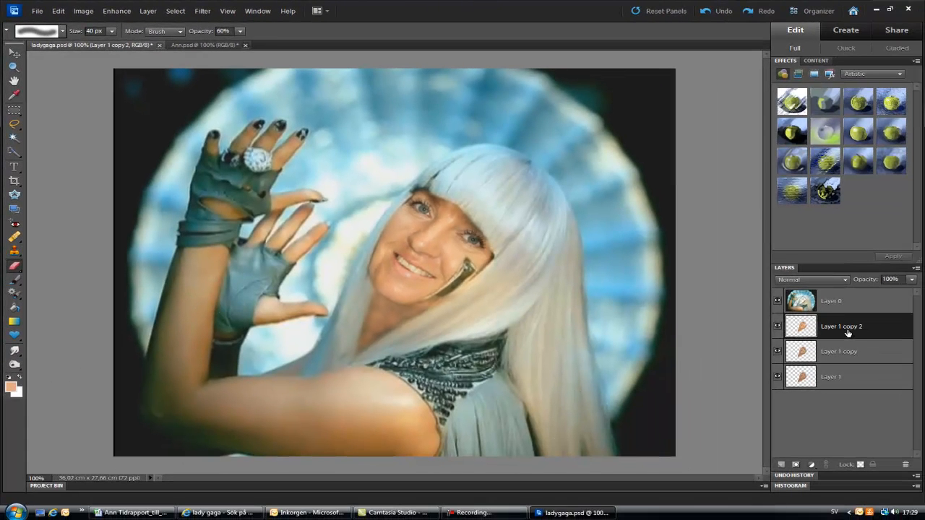
Switch to the Burn Tool and zoom out to 66.67% to check the face within the whole composite
{"action": "left_click", "coordinate": [16, 366]}
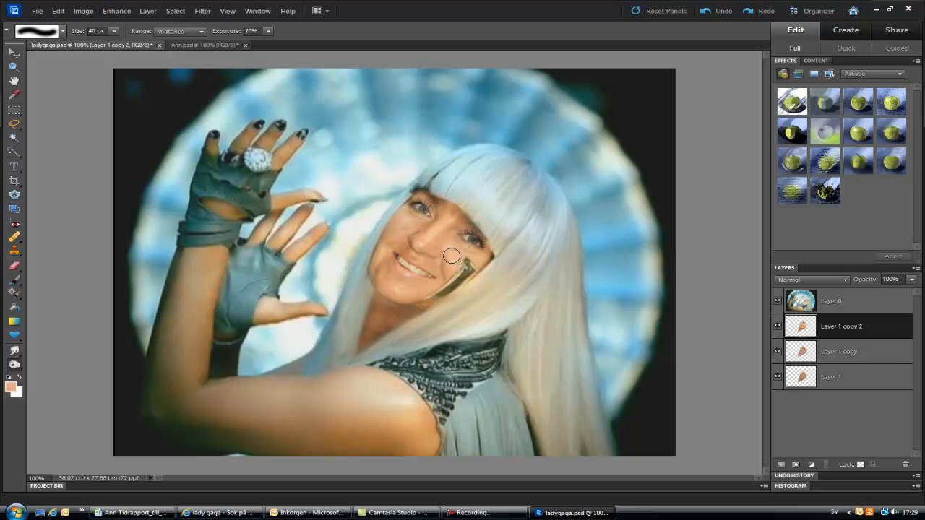
{"action": "key", "text": "alt+space"}
{"action": "left_click", "coordinate": [519, 254], "text": "alt"}
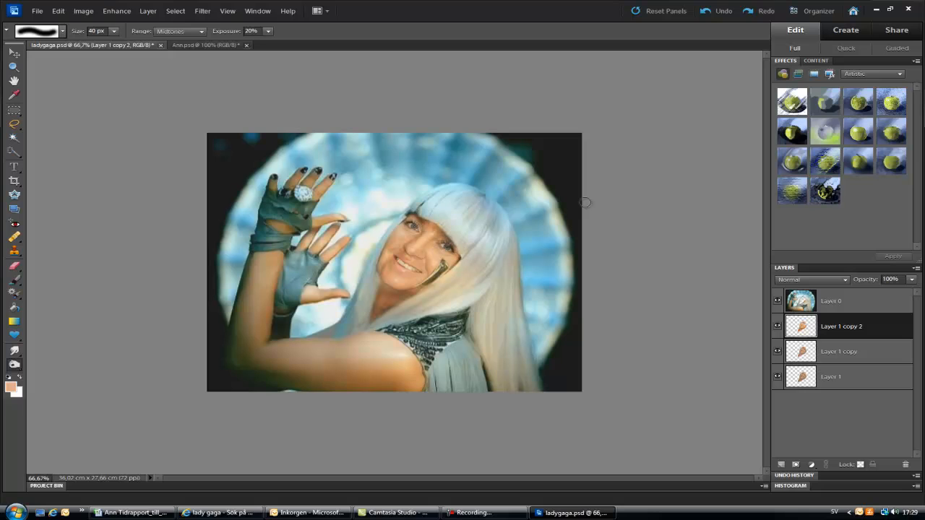